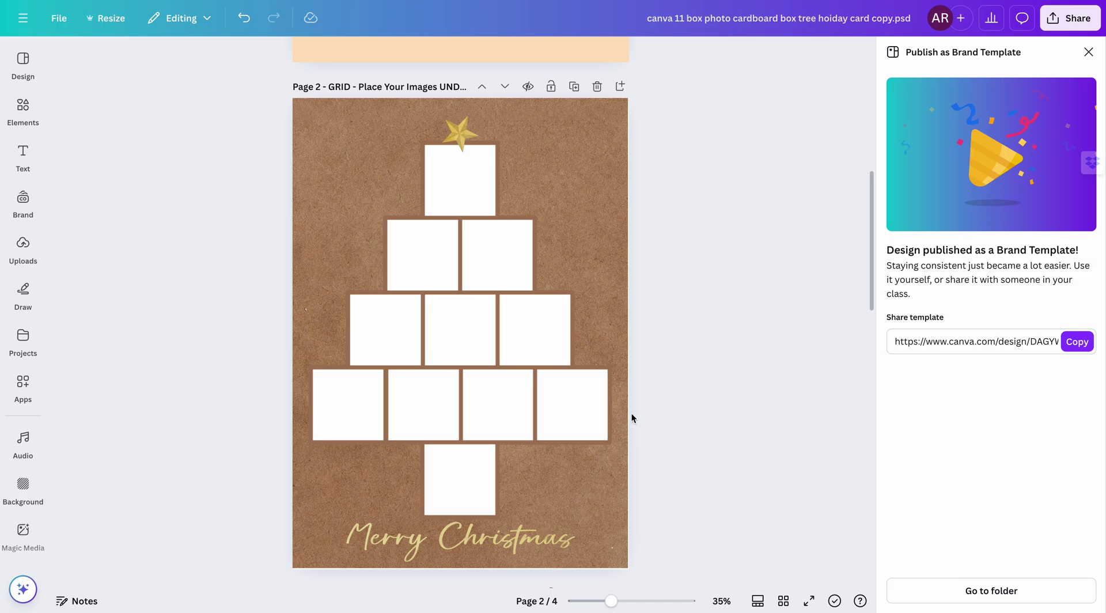
Step: Scroll through pages 1–3 to review the instructions and both box-tree layouts
scroll(632, 415, "up", 2)
scroll(632, 415, "down", 4)
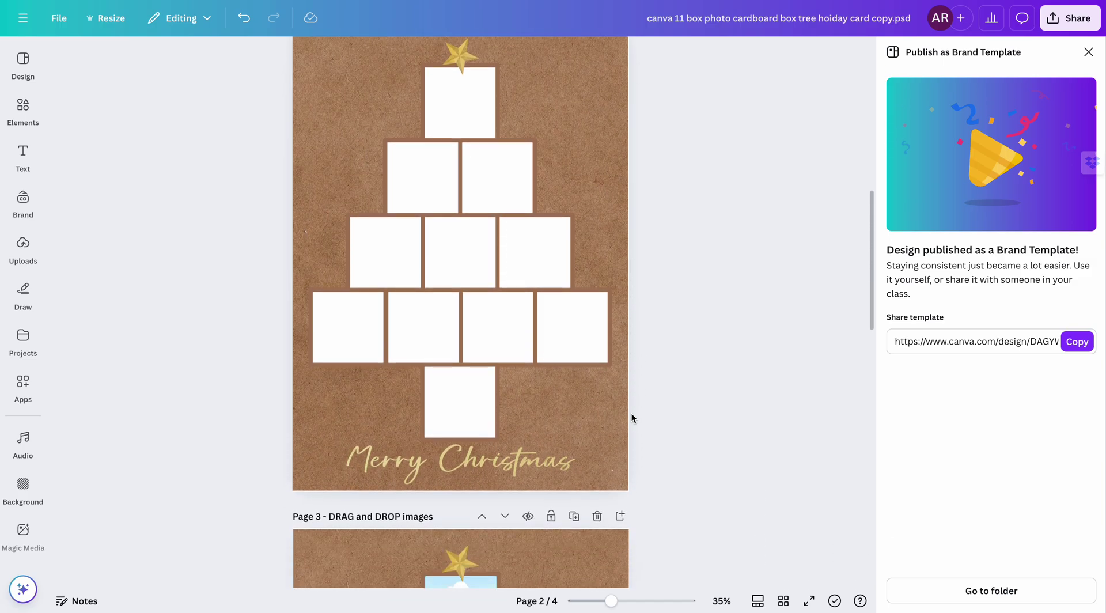
scroll(632, 414, "up", 2)
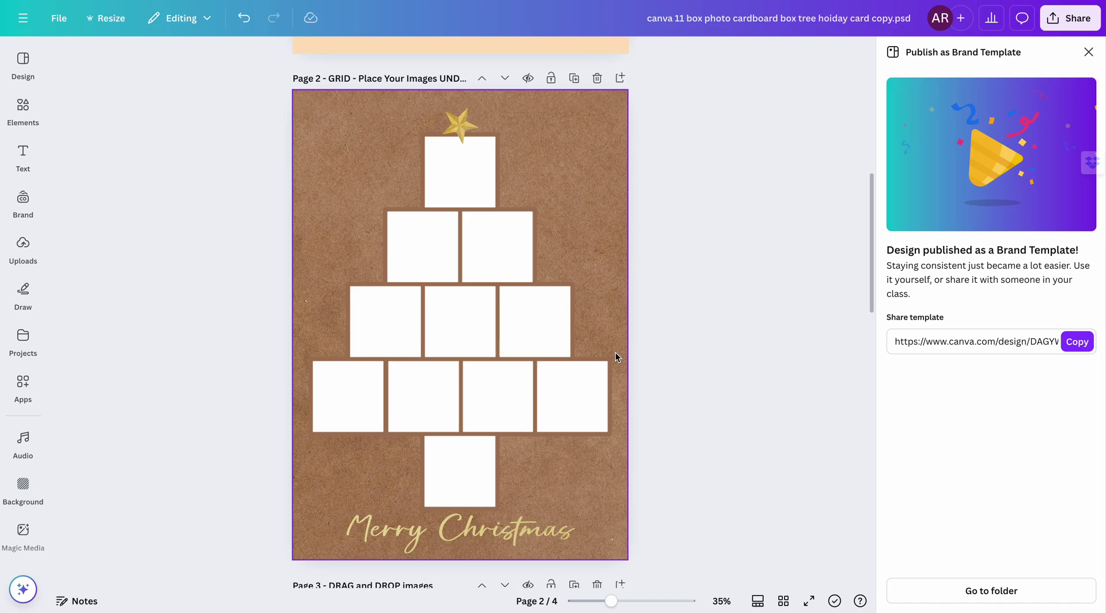
scroll(615, 353, "down", 1)
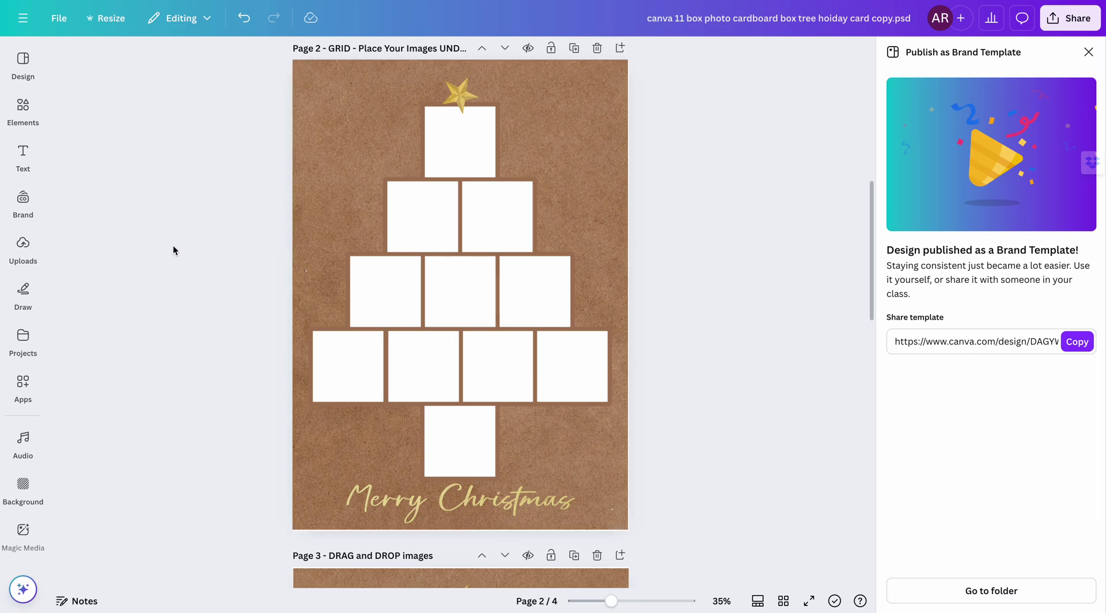
scroll(388, 194, "up", 15)
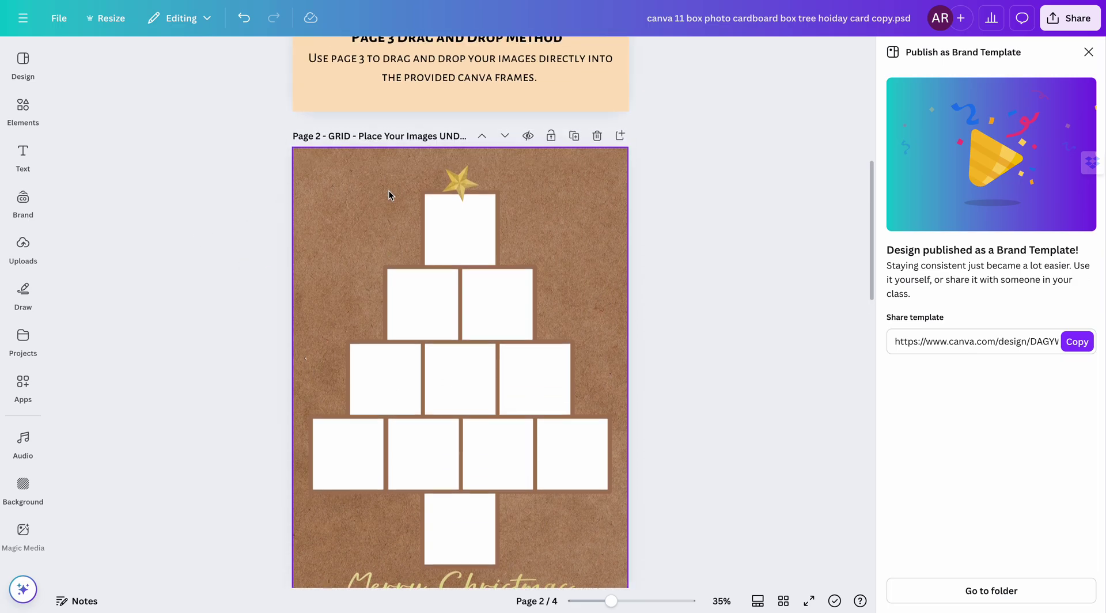
scroll(389, 195, "down", 1)
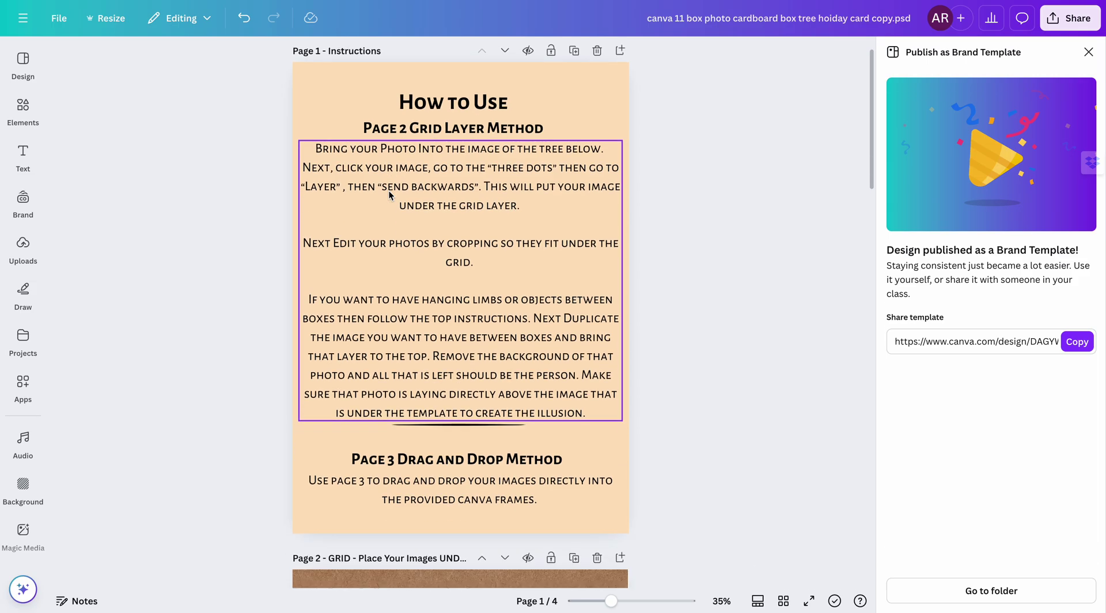
scroll(388, 192, "down", 4)
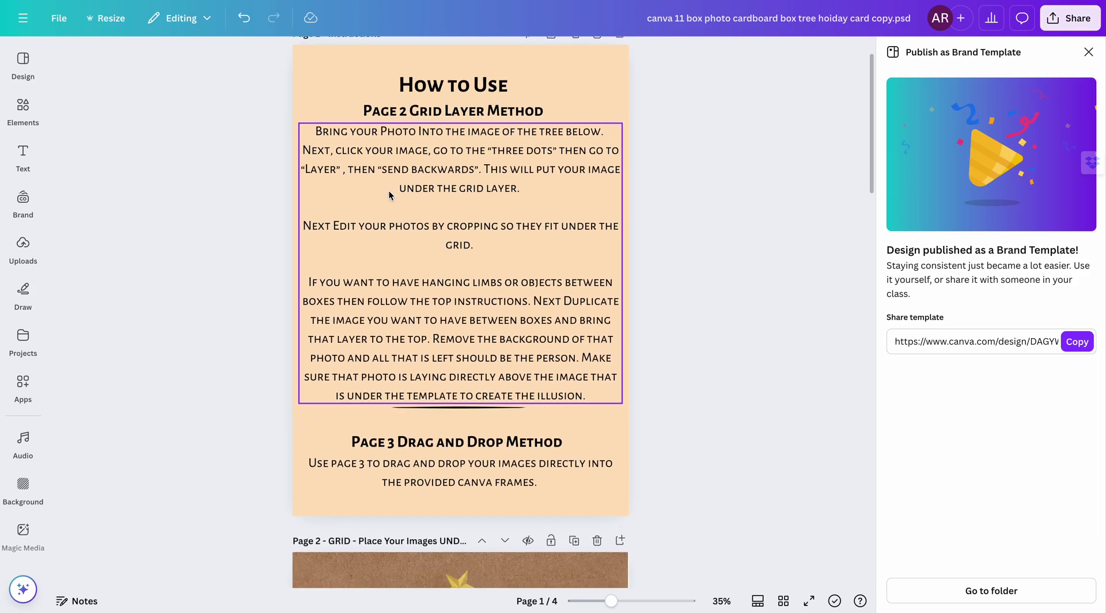
scroll(389, 195, "down", 13)
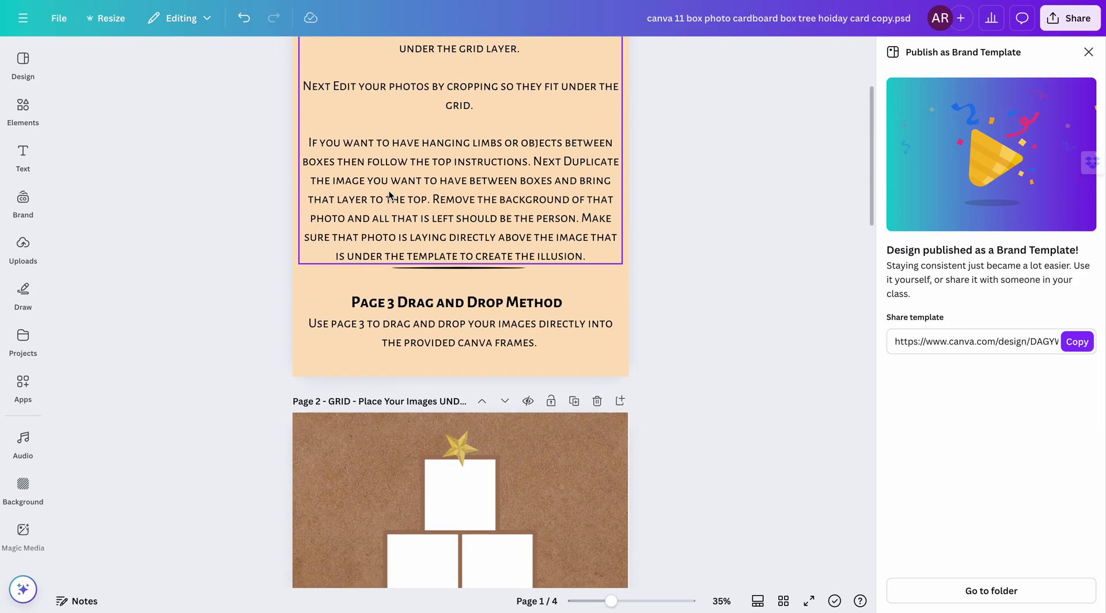
scroll(389, 194, "down", 20)
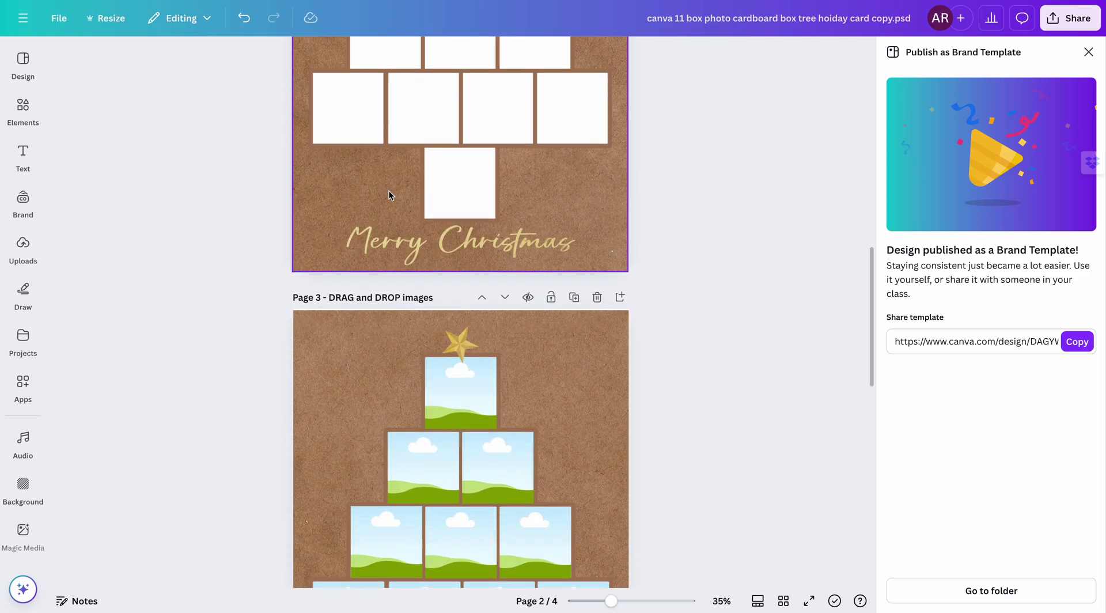
scroll(389, 195, "up", 15)
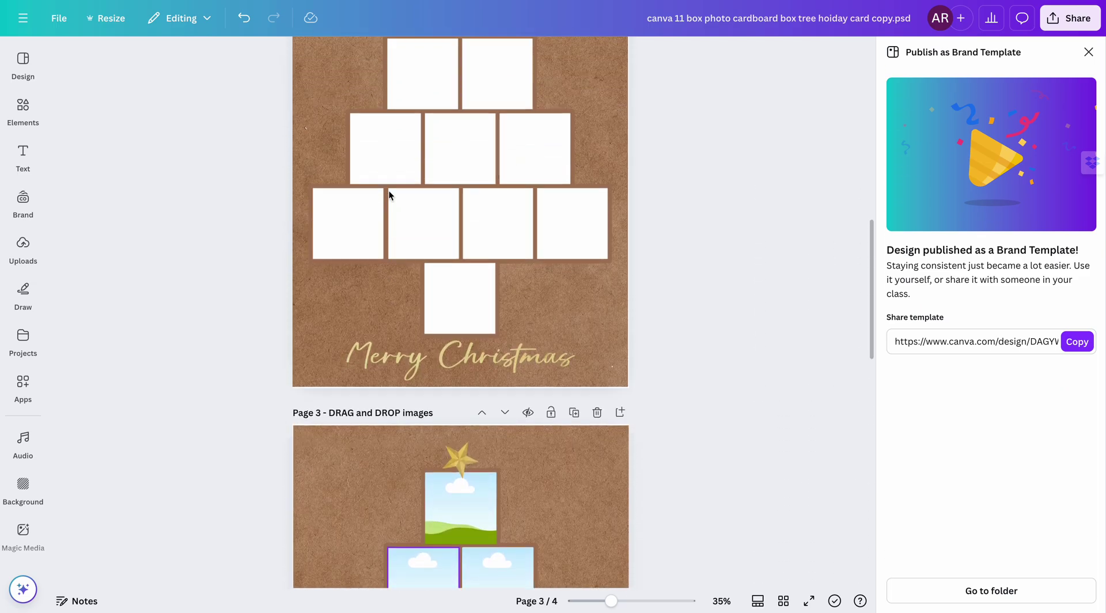
scroll(449, 218, "down", 9)
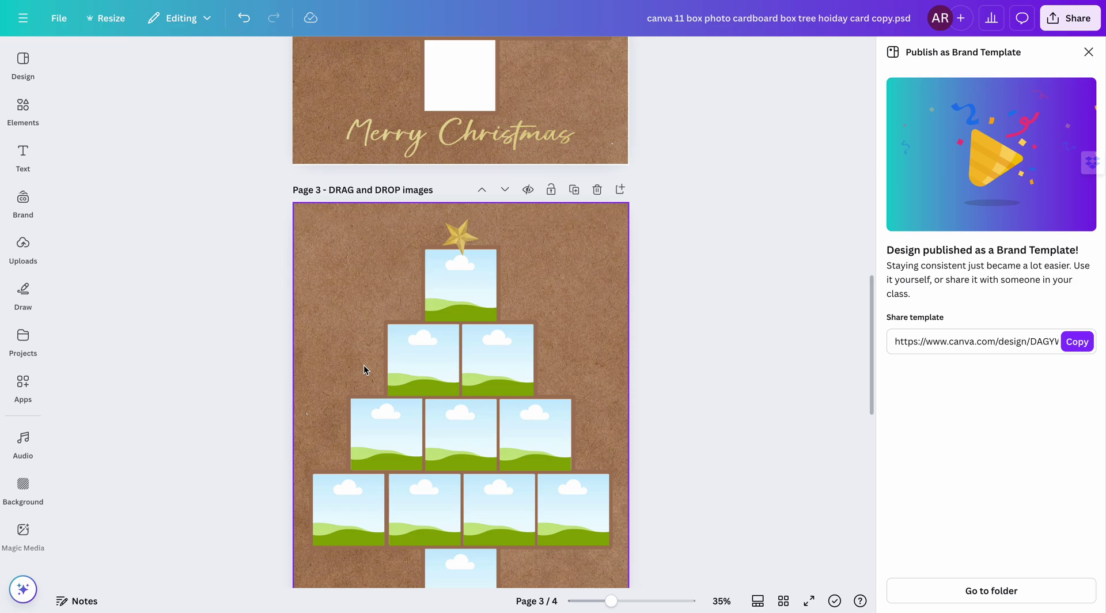
scroll(469, 299, "up", 5)
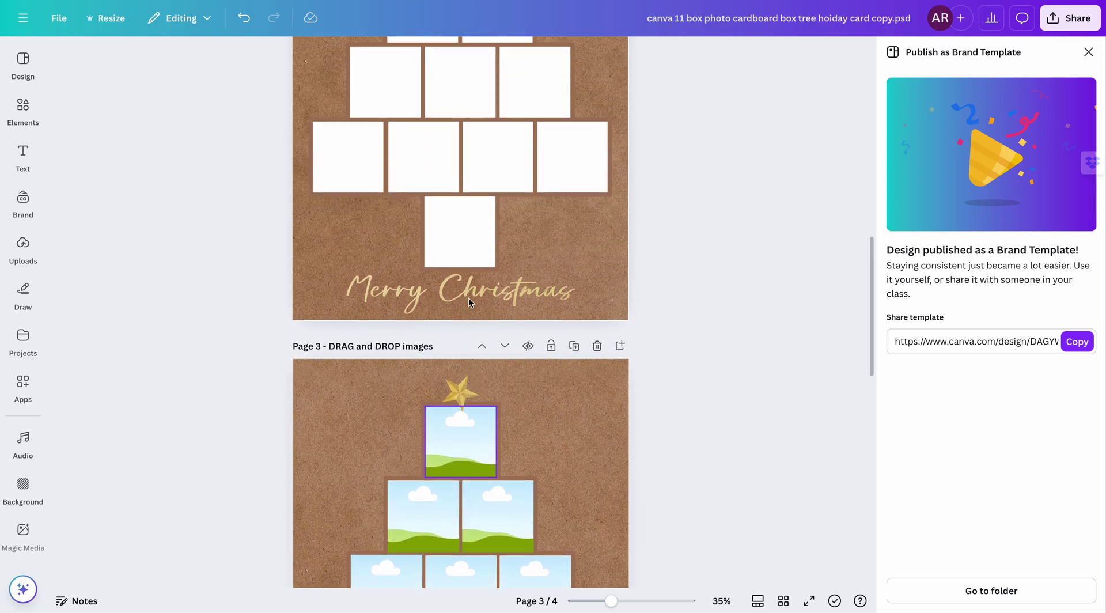
scroll(469, 298, "up", 5)
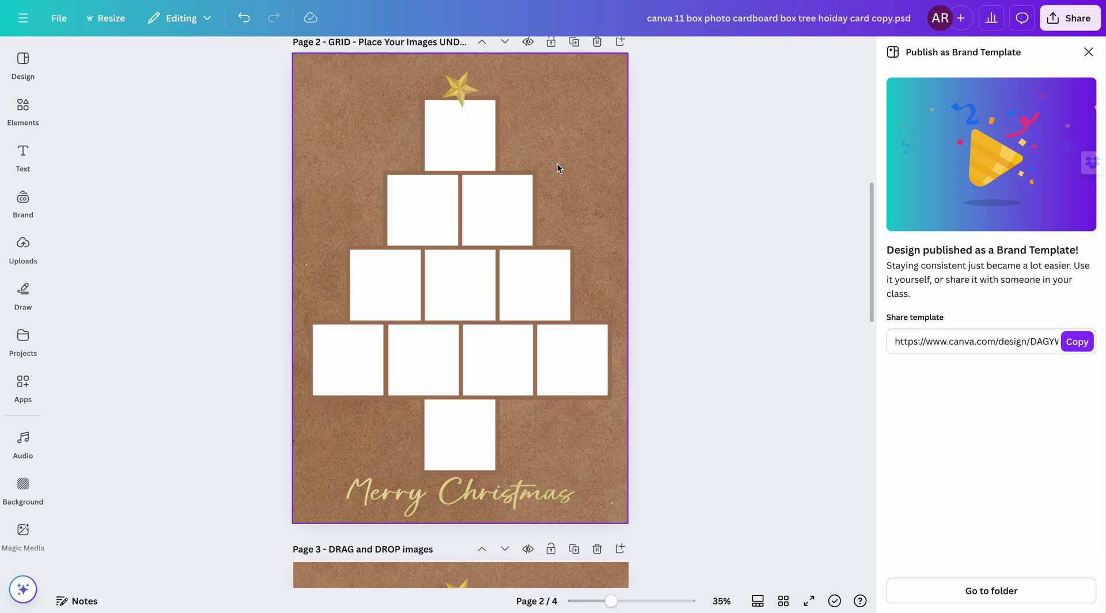
scroll(509, 155, "down", 1)
scroll(508, 154, "up", 1)
scroll(507, 153, "up", 1)
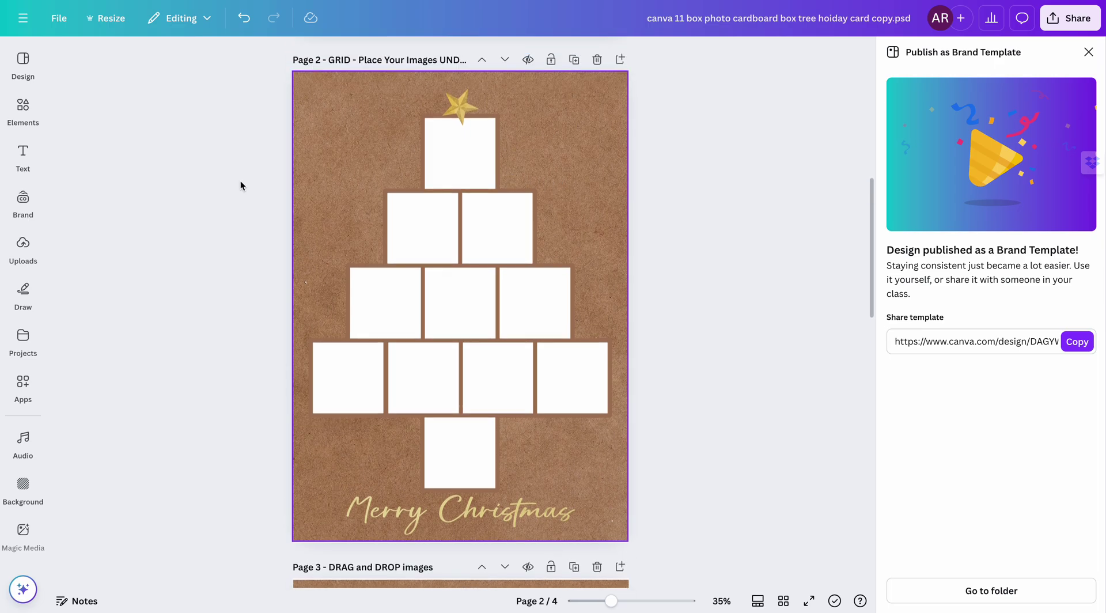
left_click(23, 245)
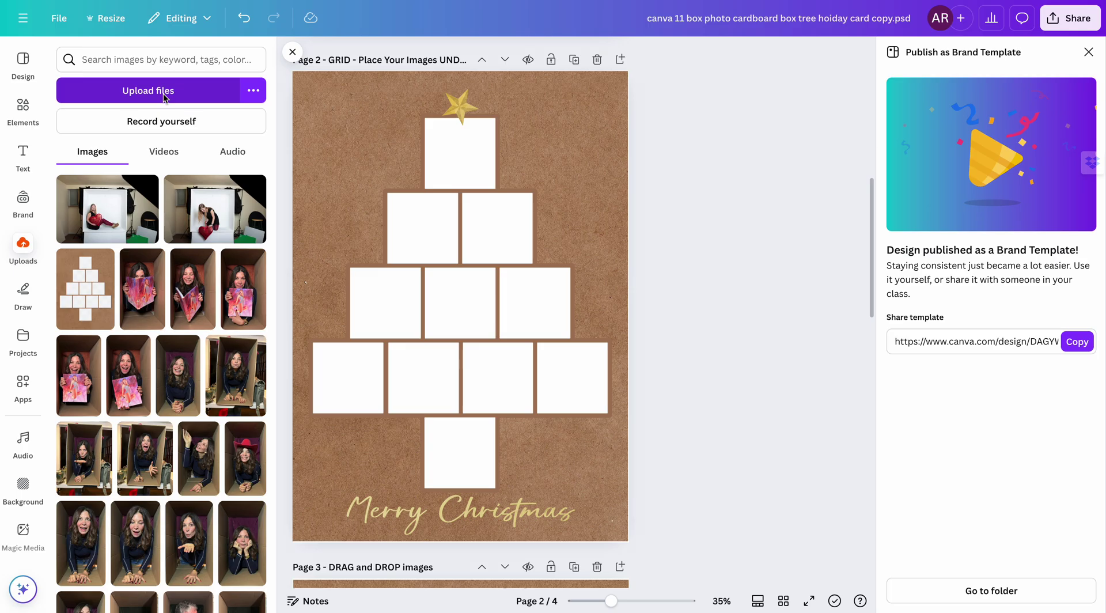
scroll(138, 322, "down", 3)
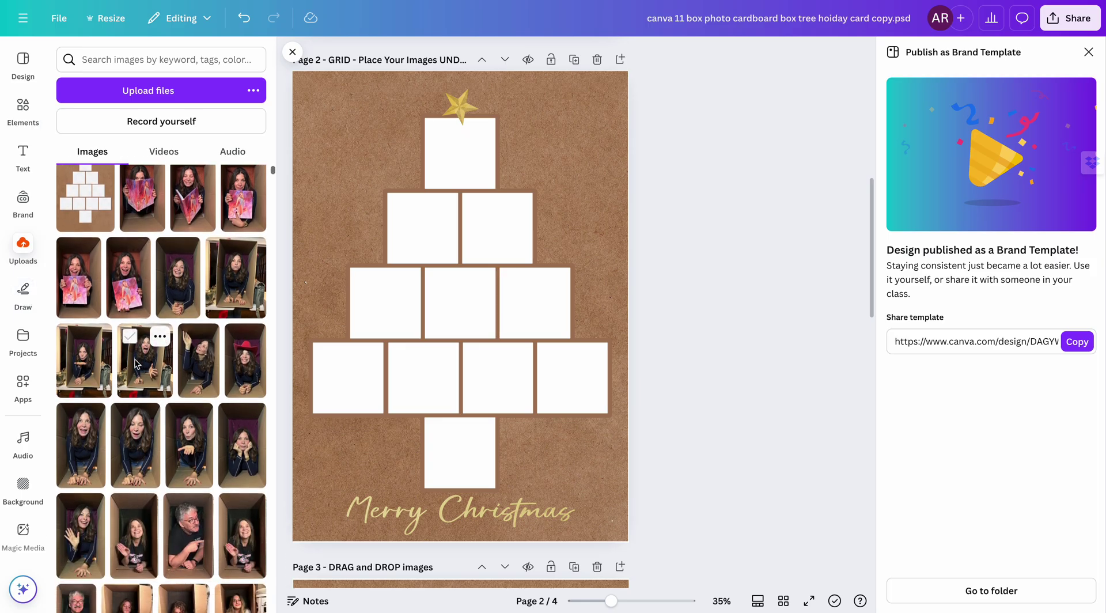
scroll(136, 363, "down", 2)
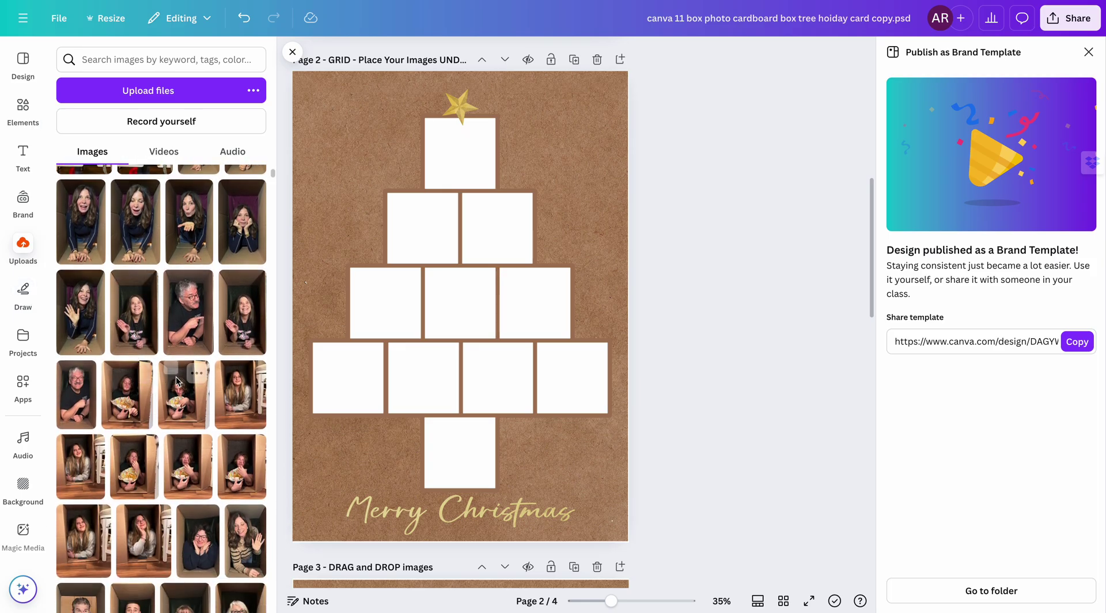
scroll(179, 381, "down", 2)
scroll(179, 382, "up", 5)
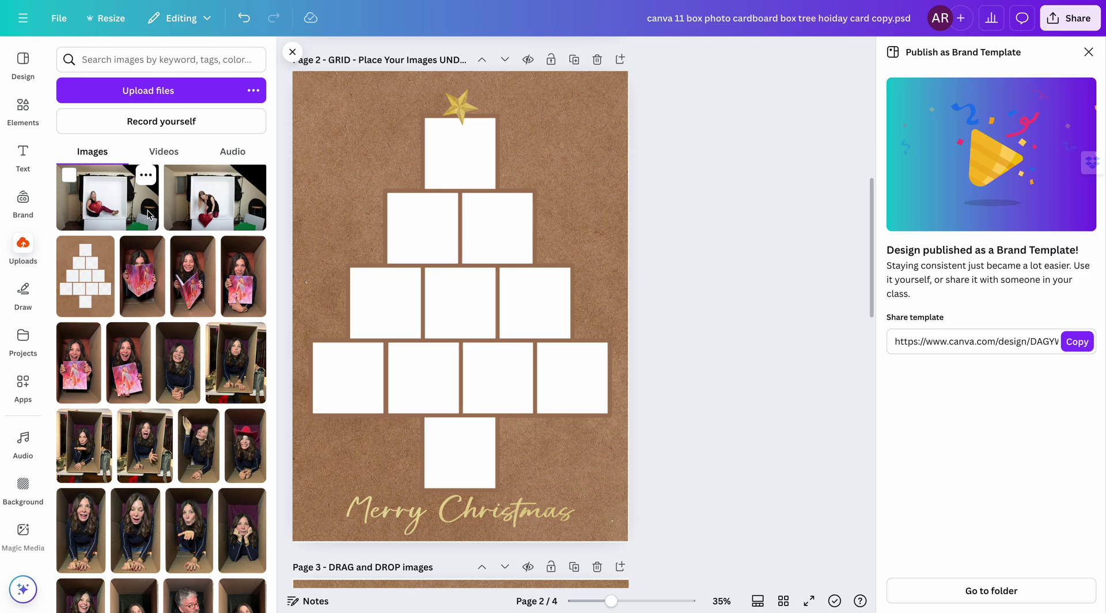
Step: Add the red-heart studio photo and crop its top, bottom and sides to the white box
left_click(106, 209)
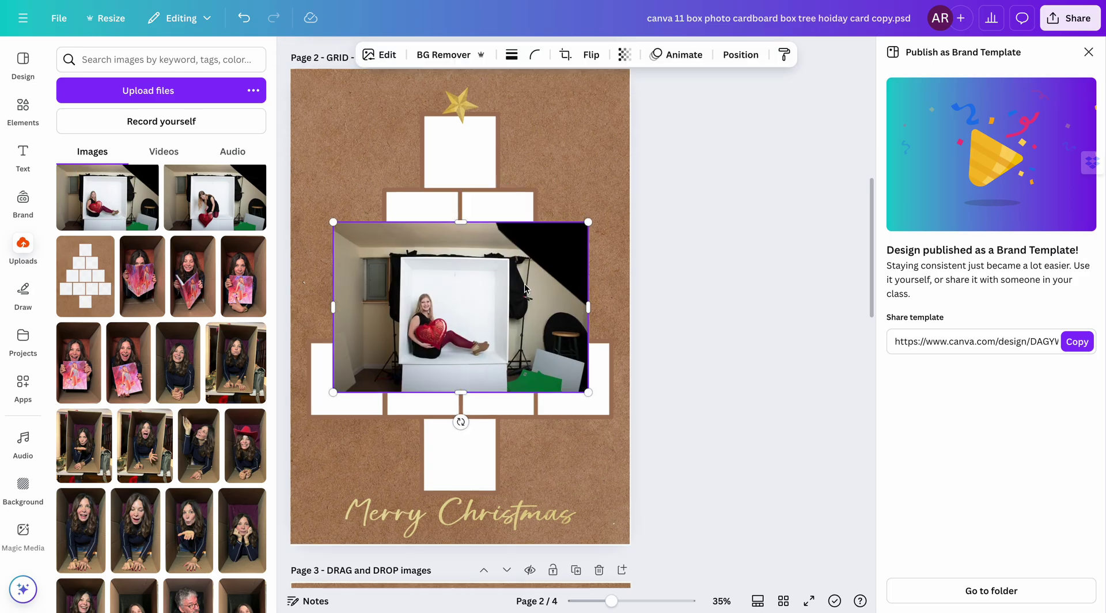
scroll(524, 288, "up", 5, "ctrl")
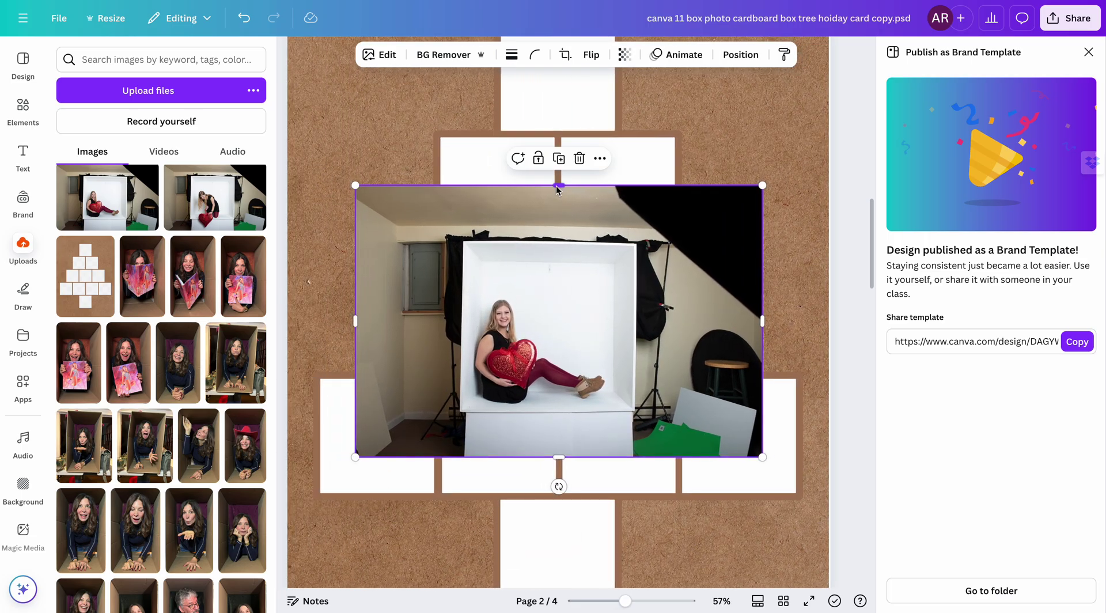
left_click_drag(557, 189, 560, 245)
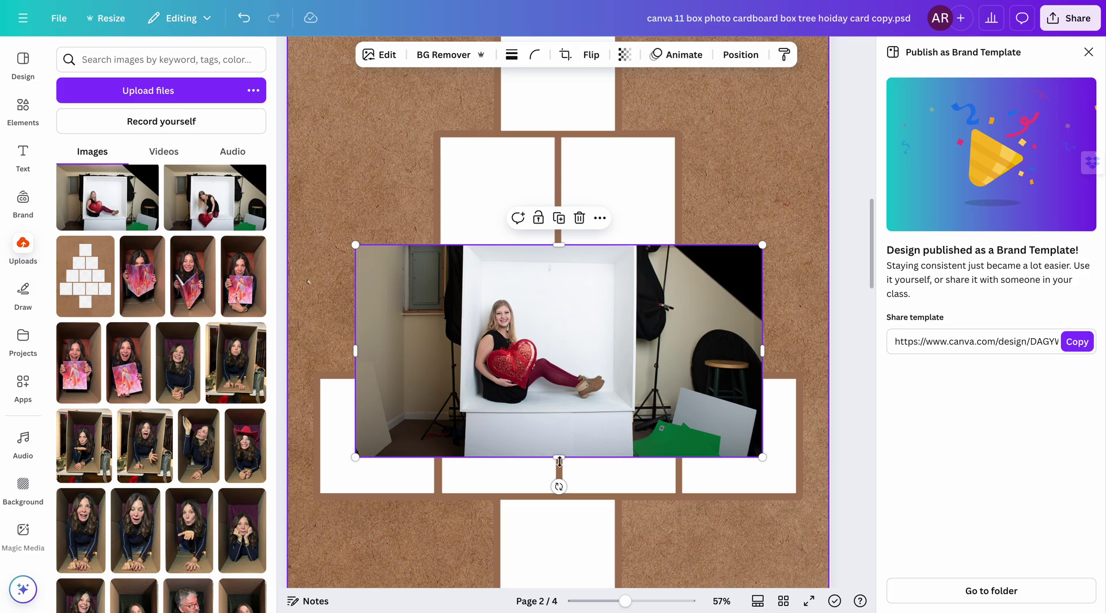
left_click_drag(560, 461, 554, 412)
left_click_drag(355, 329, 464, 332)
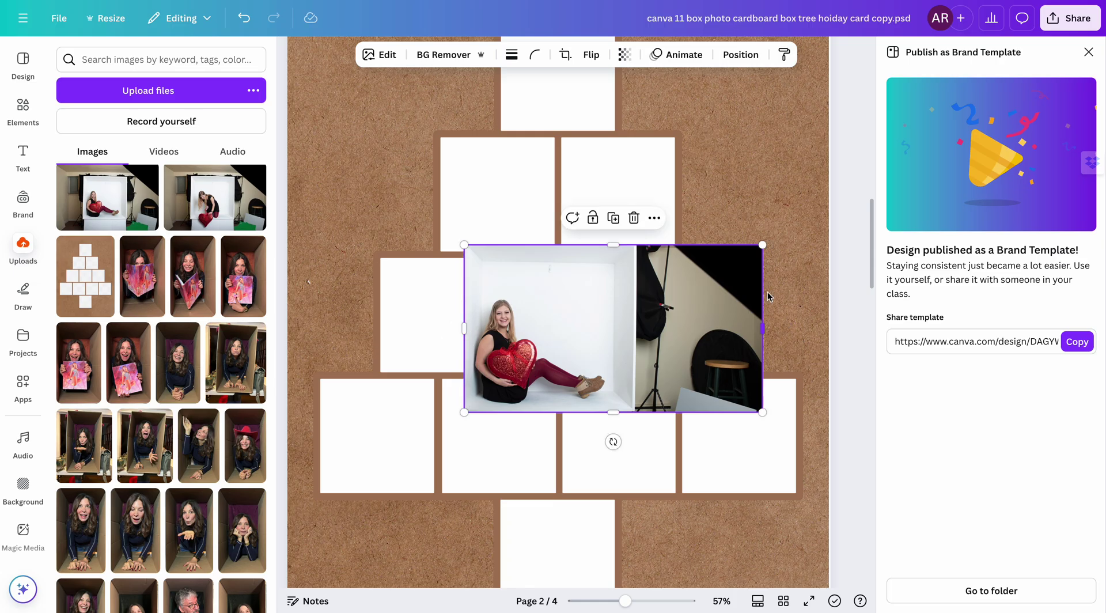
left_click_drag(762, 328, 634, 320)
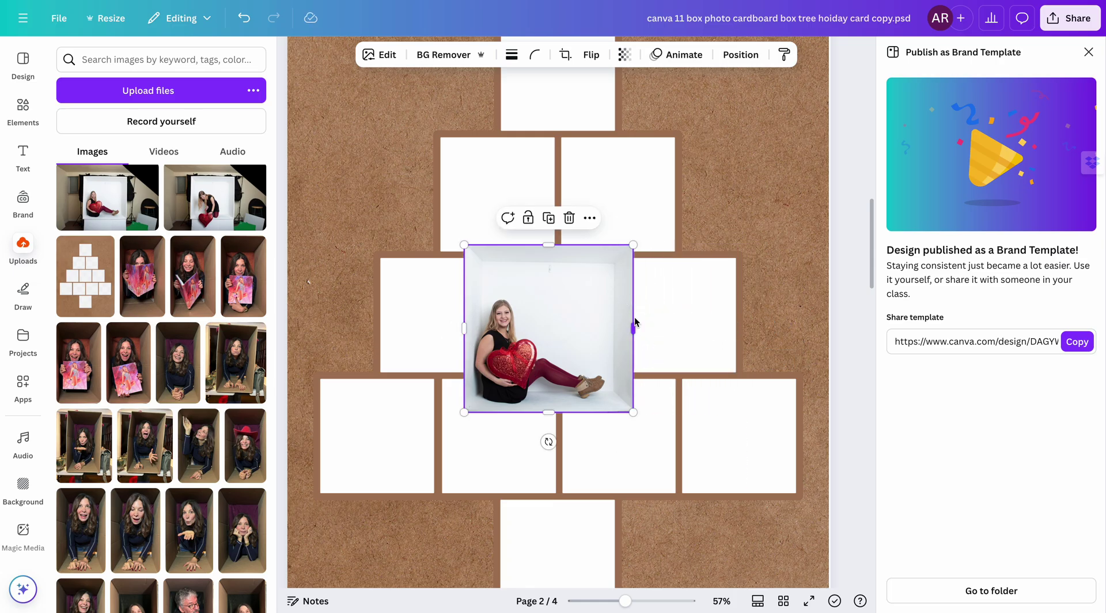
Step: Send the photo behind the grid, then shrink it into the third-row centre box, tilted -1°
left_click(590, 218)
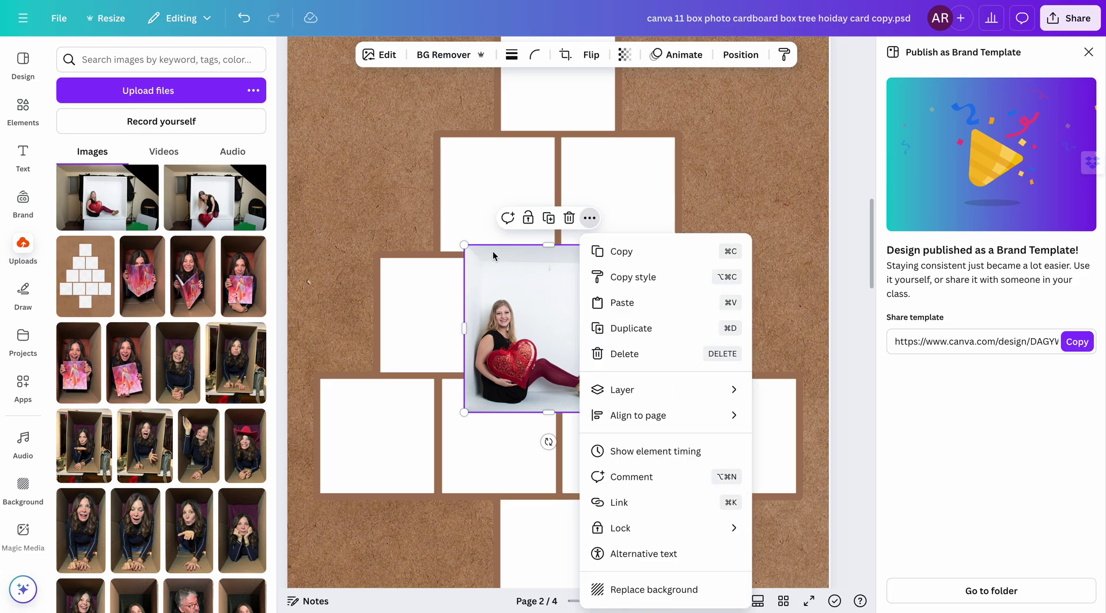
mouse_move(649, 395)
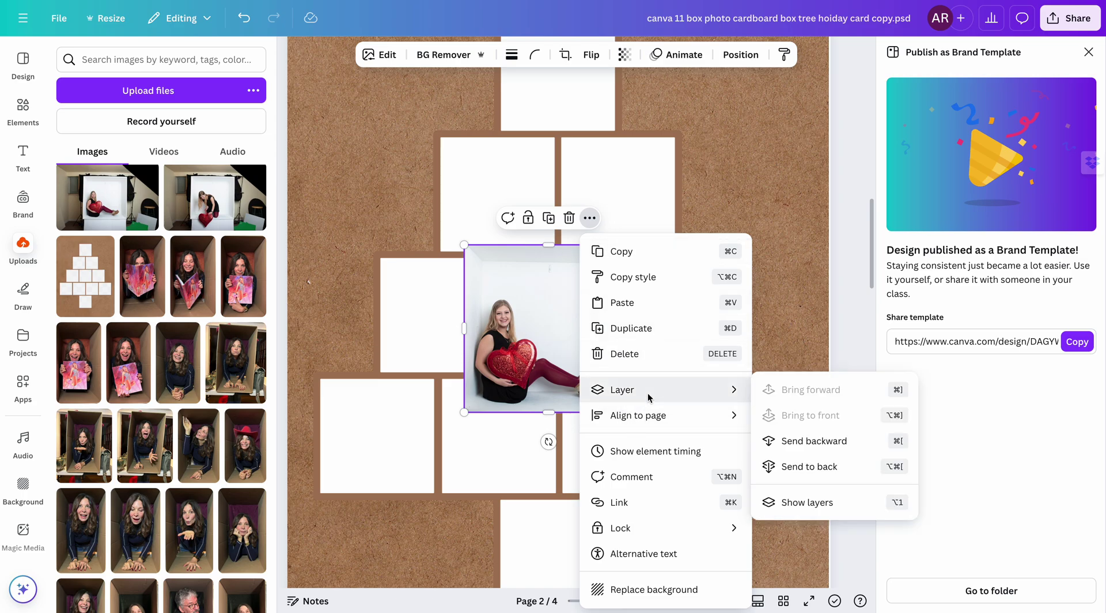
left_click(809, 443)
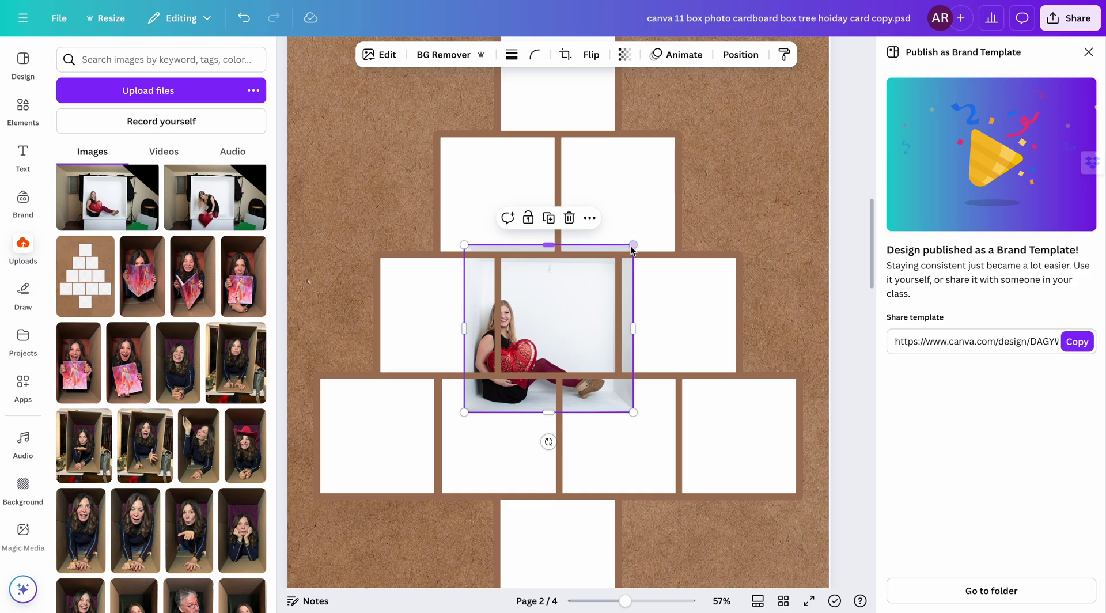
left_click_drag(633, 244, 610, 266)
left_click_drag(565, 306, 598, 295)
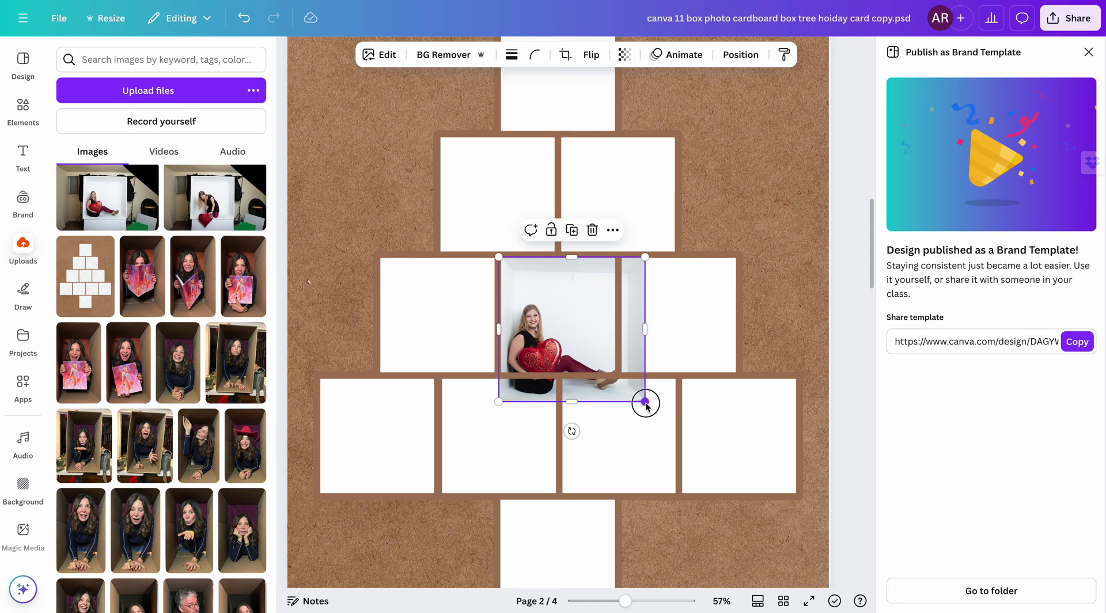
left_click_drag(645, 401, 627, 369)
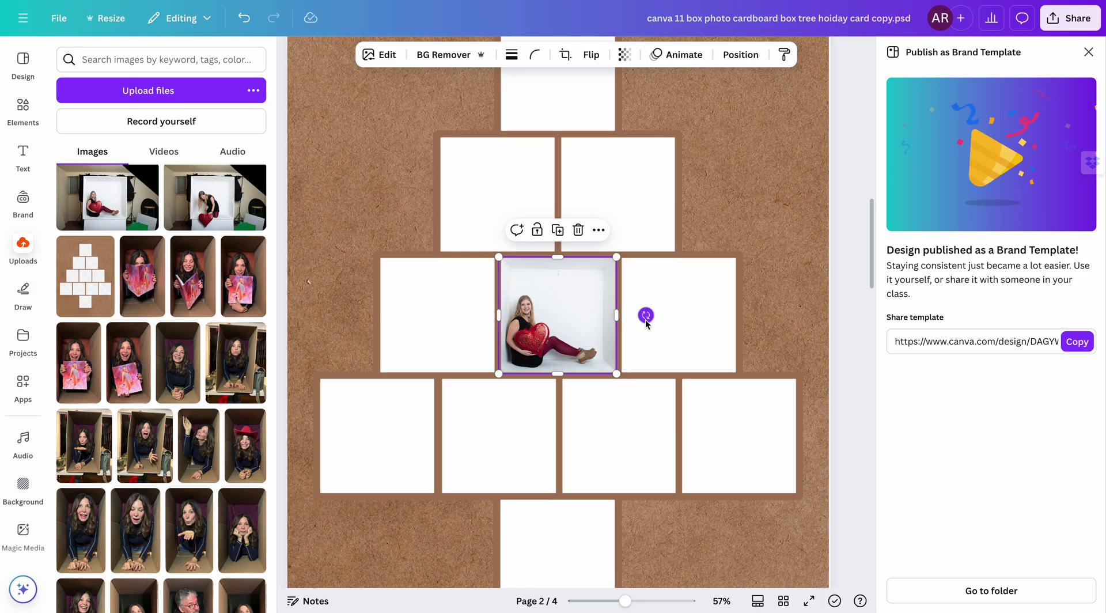
left_click_drag(646, 321, 647, 321)
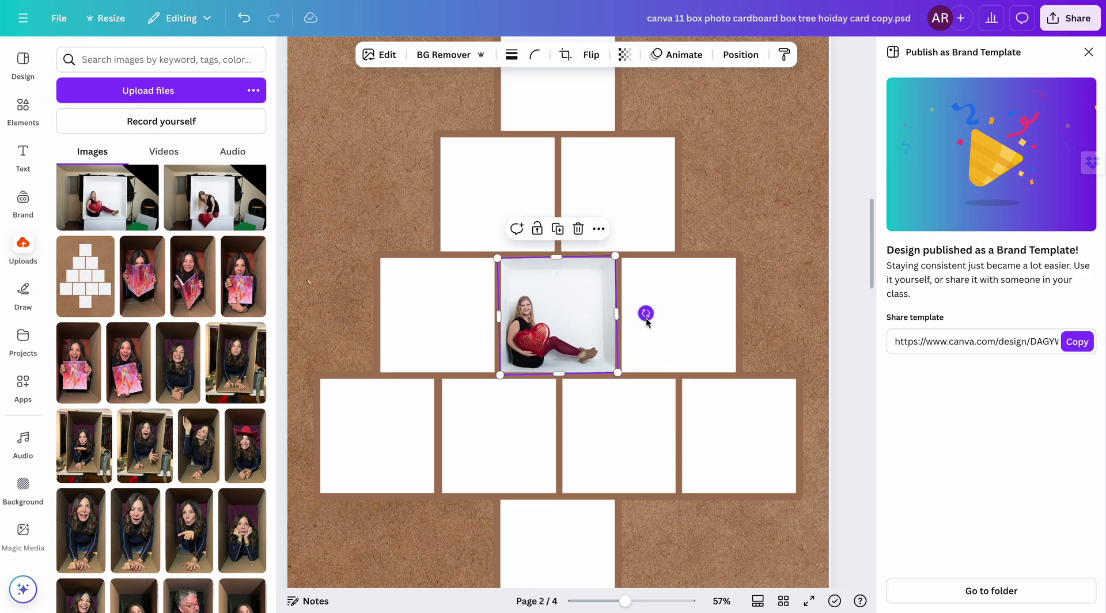
Step: Straighten the red-heart photo back to 0° inside the third-row centre box
scroll(645, 318, "up", 5)
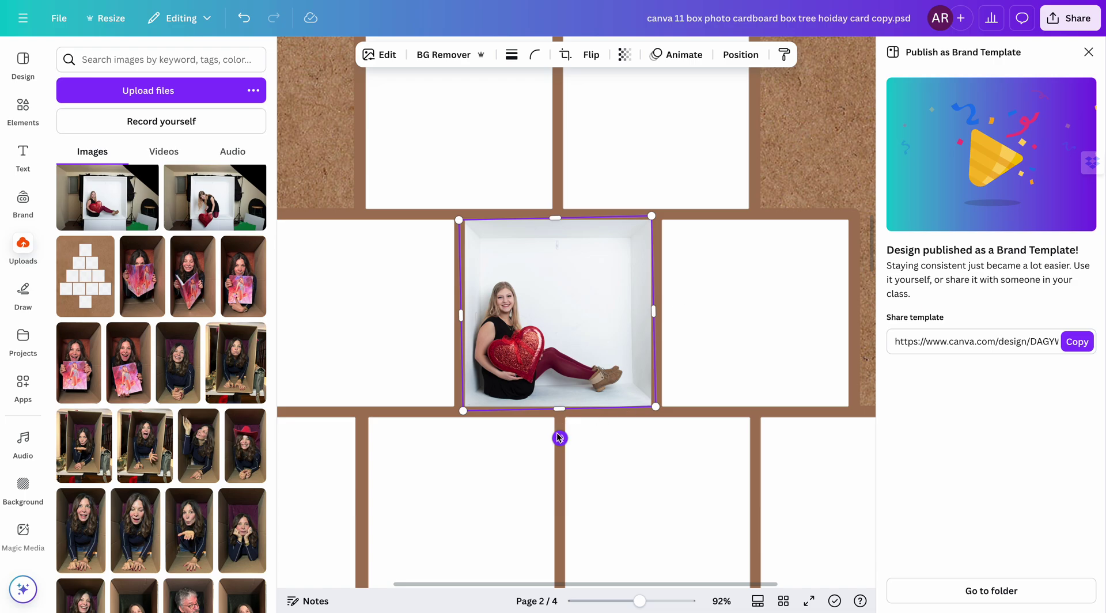
left_click_drag(558, 438, 561, 442)
left_click(730, 299)
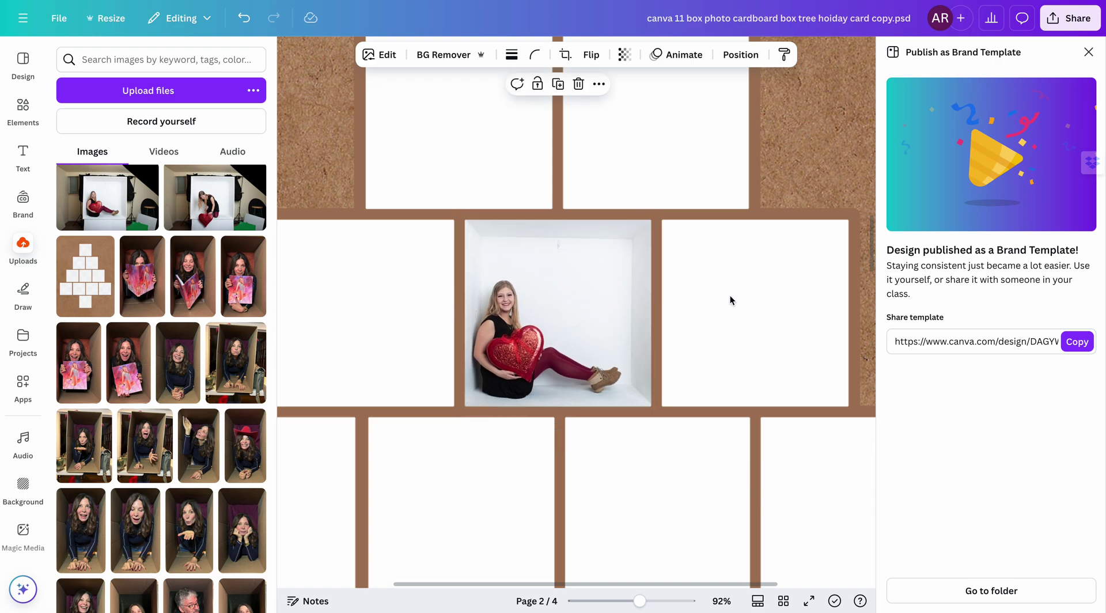
scroll(727, 312, "down", 3)
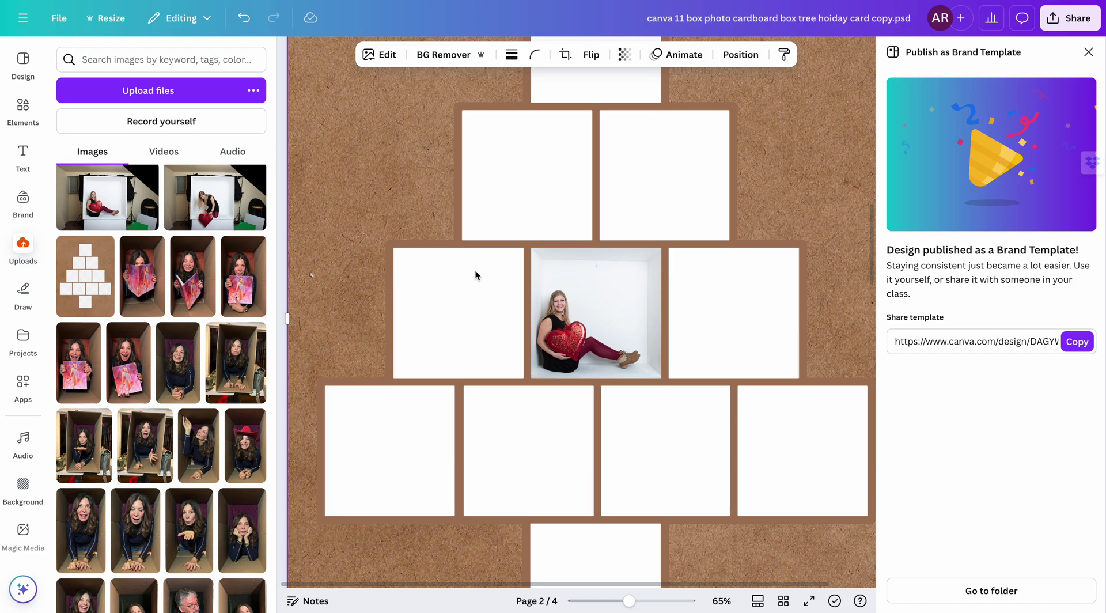
Step: Add the kneeling heart photo and crop the studio clutter, lights and edges down to the white box
left_click(214, 213)
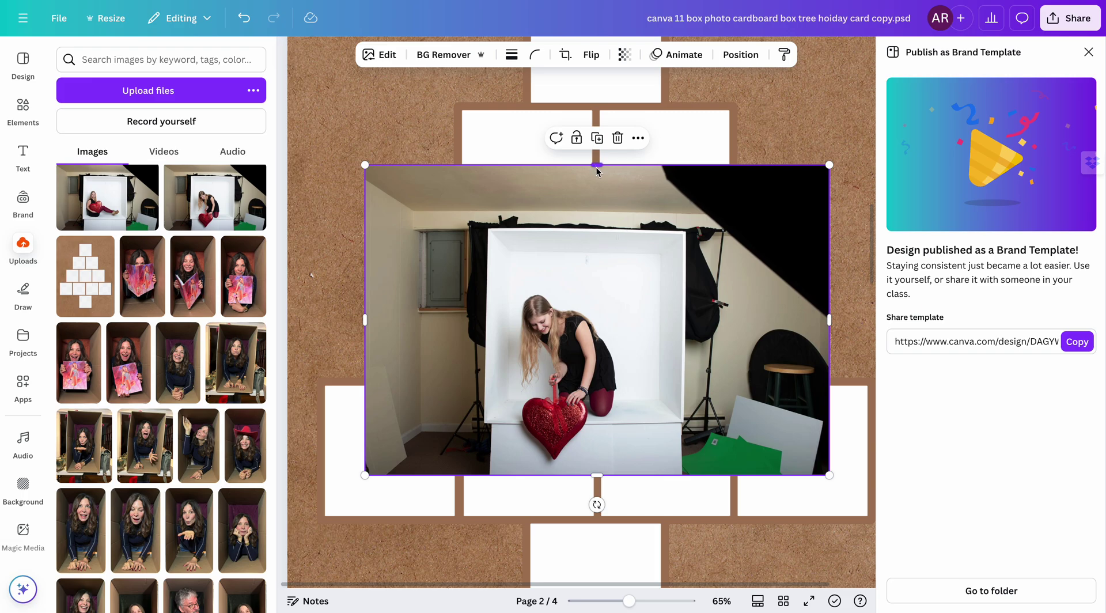
left_click_drag(597, 164, 598, 233)
left_click_drag(597, 474, 599, 461)
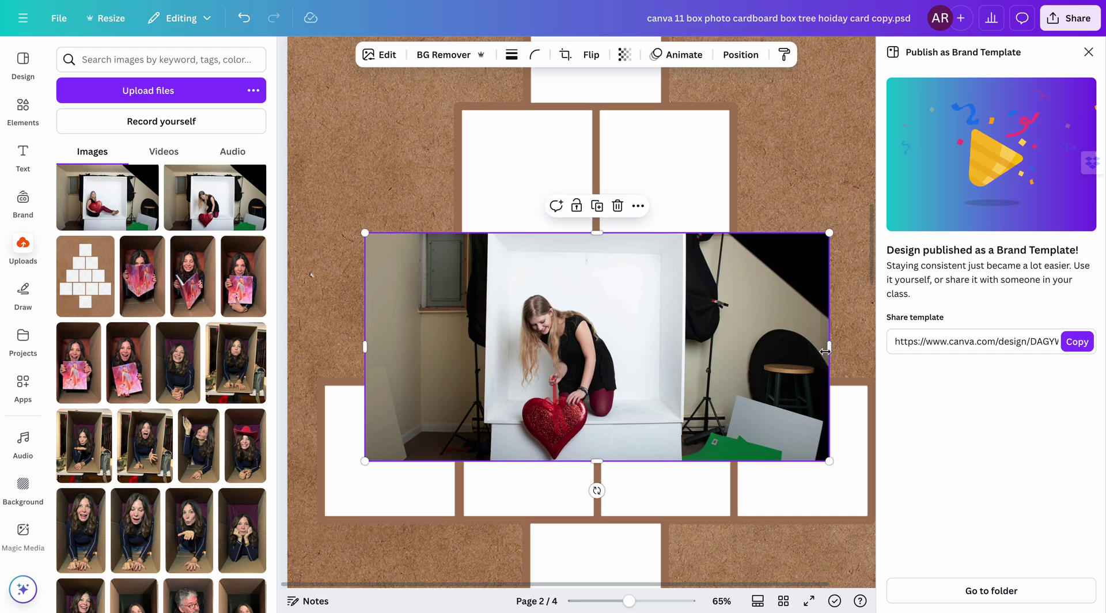
left_click_drag(829, 348, 681, 362)
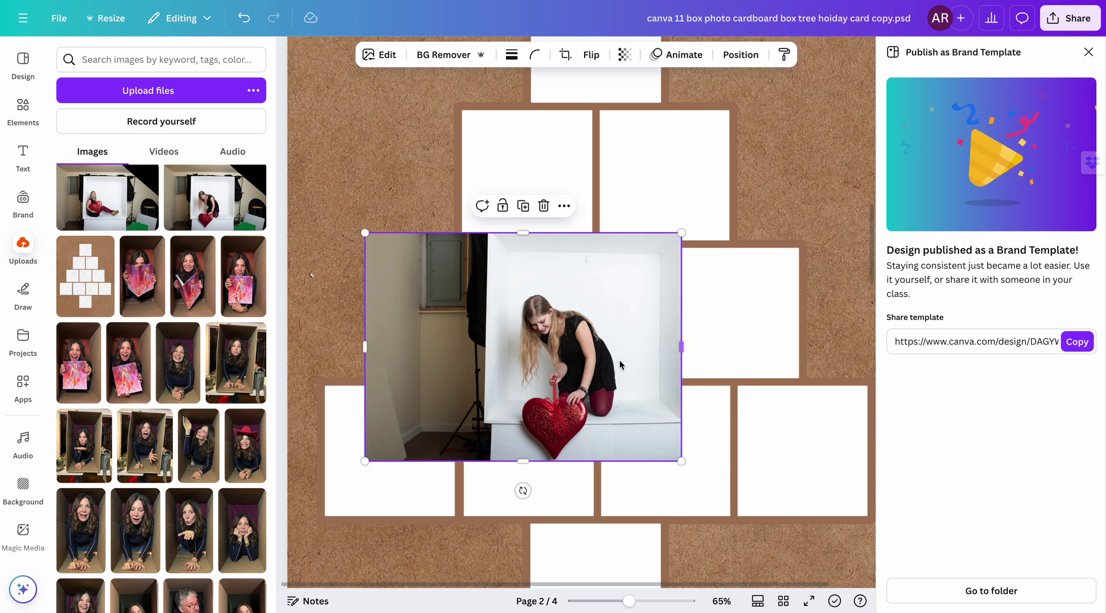
left_click_drag(364, 349, 487, 360)
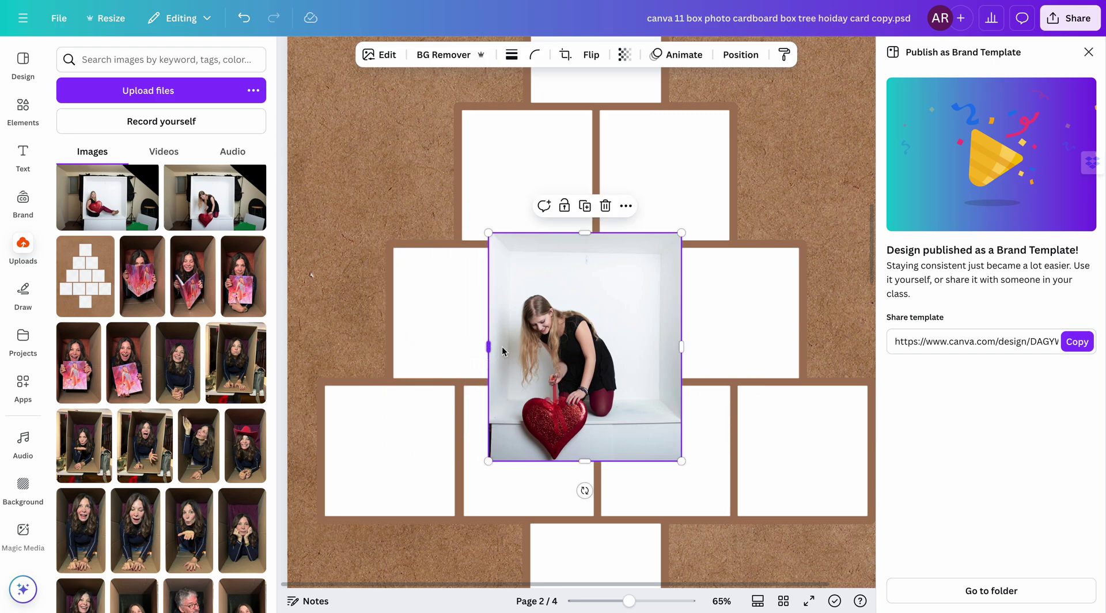
Step: Send the kneeling photo one layer back and resize it into the second row's right box
left_click(630, 207)
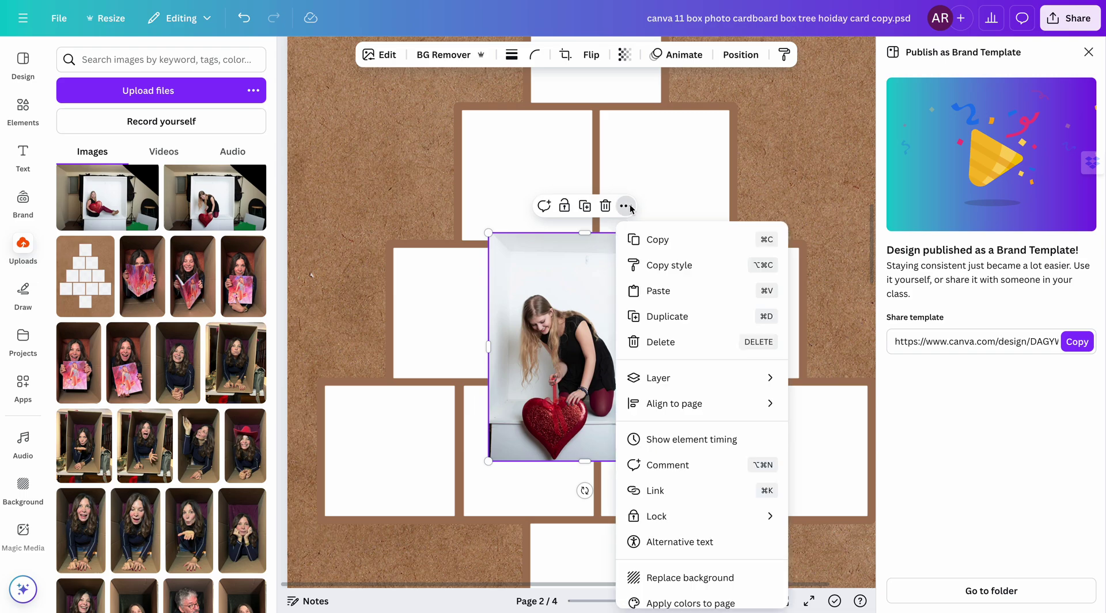
mouse_move(698, 382)
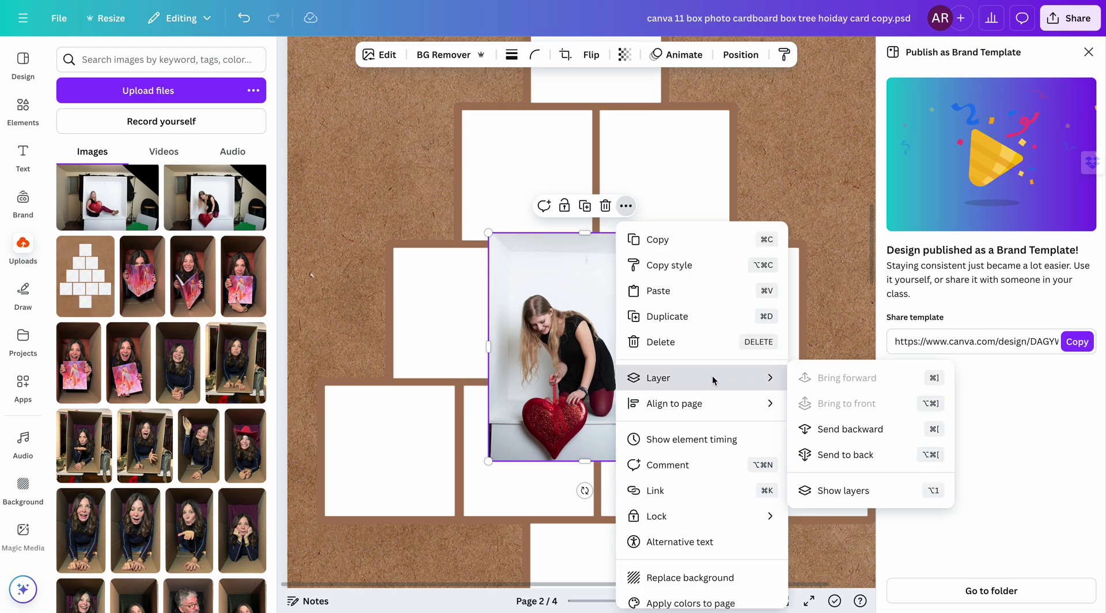
left_click(807, 425)
left_click_drag(620, 323, 708, 194)
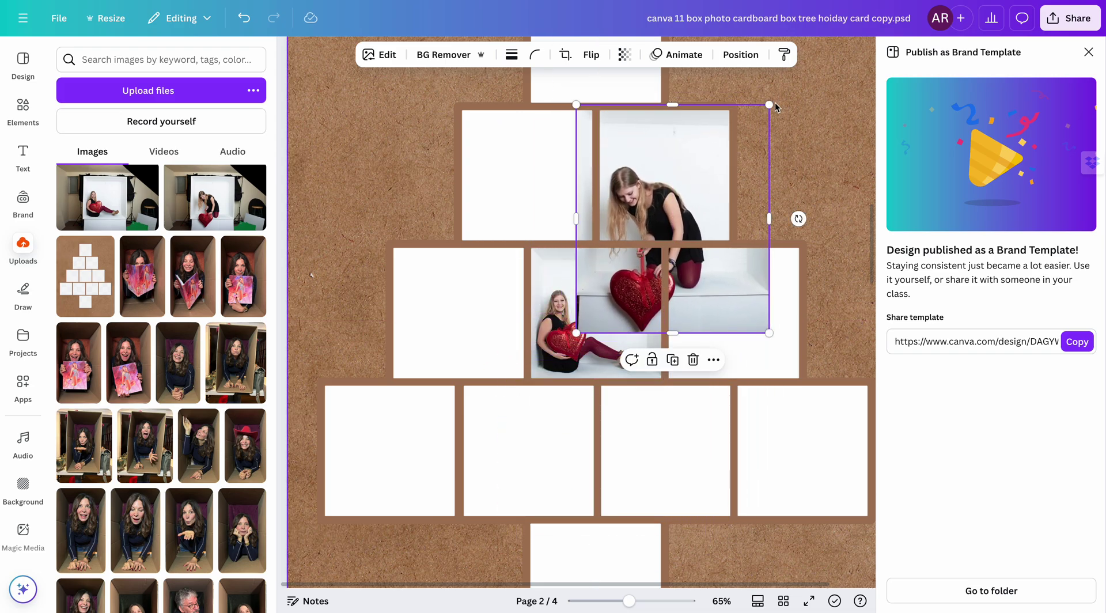
left_click_drag(759, 92, 712, 156)
left_click_drag(669, 187, 685, 149)
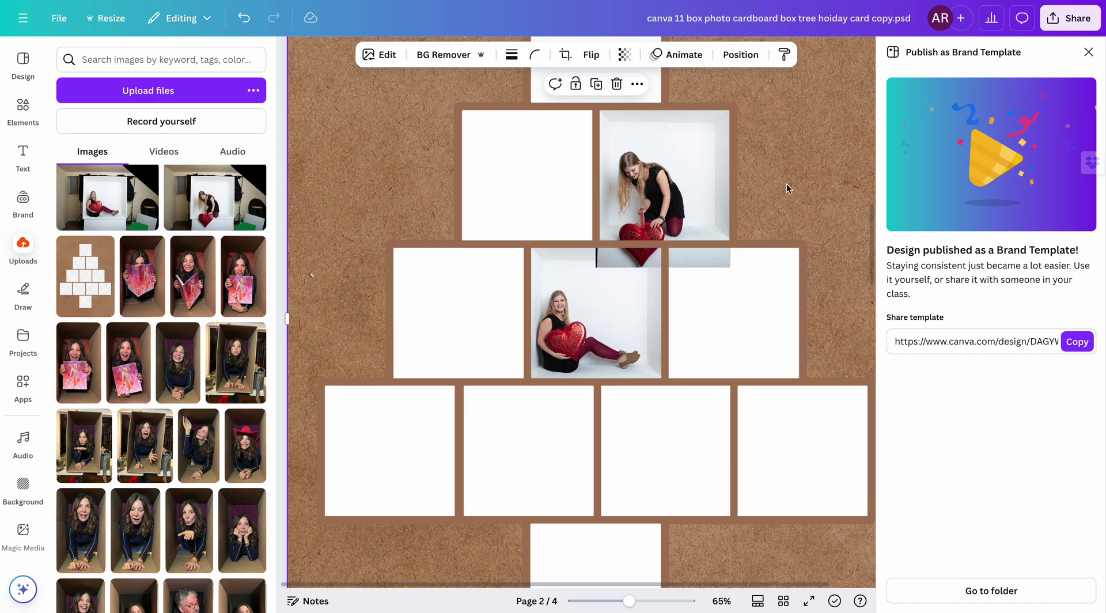
Step: Show the page's Layers list and dismiss the Publish as Brand Template panel
scroll(788, 189, "up", 3)
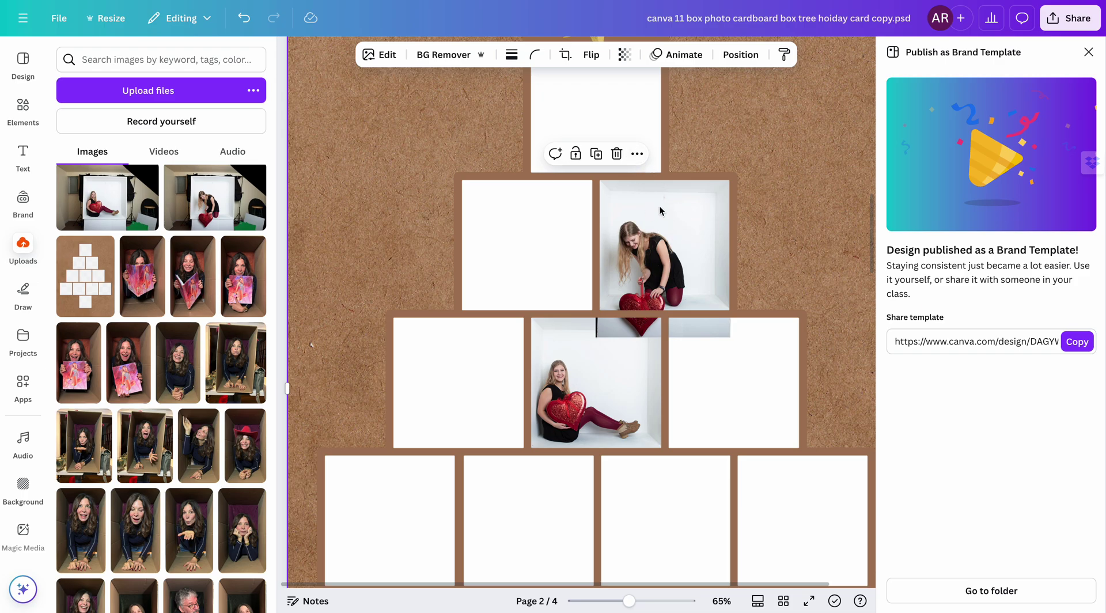
scroll(800, 195, "up", 3)
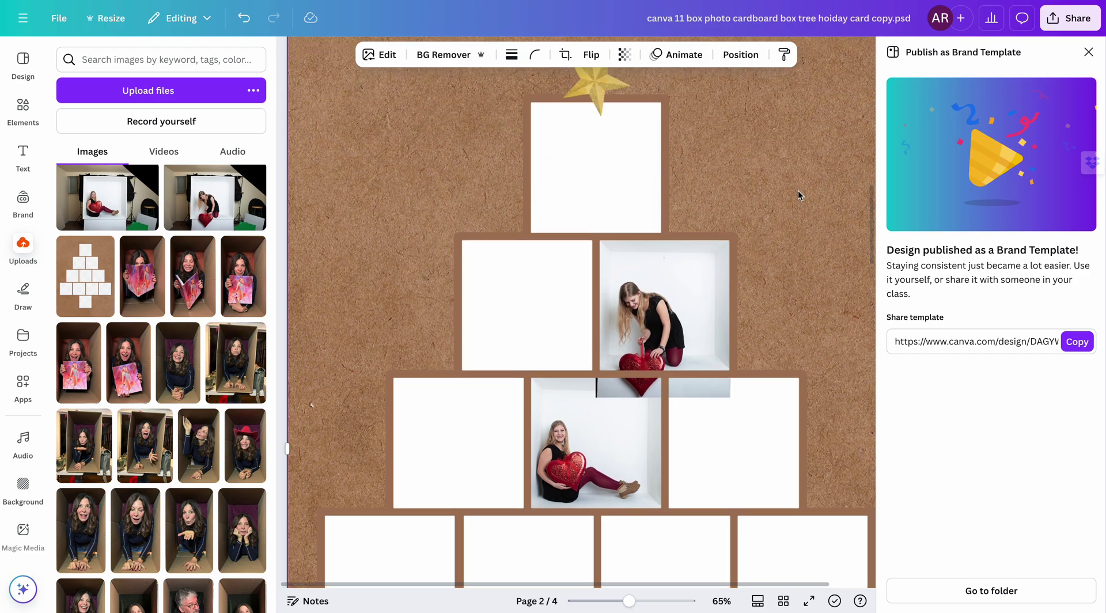
scroll(666, 333, "down", 3)
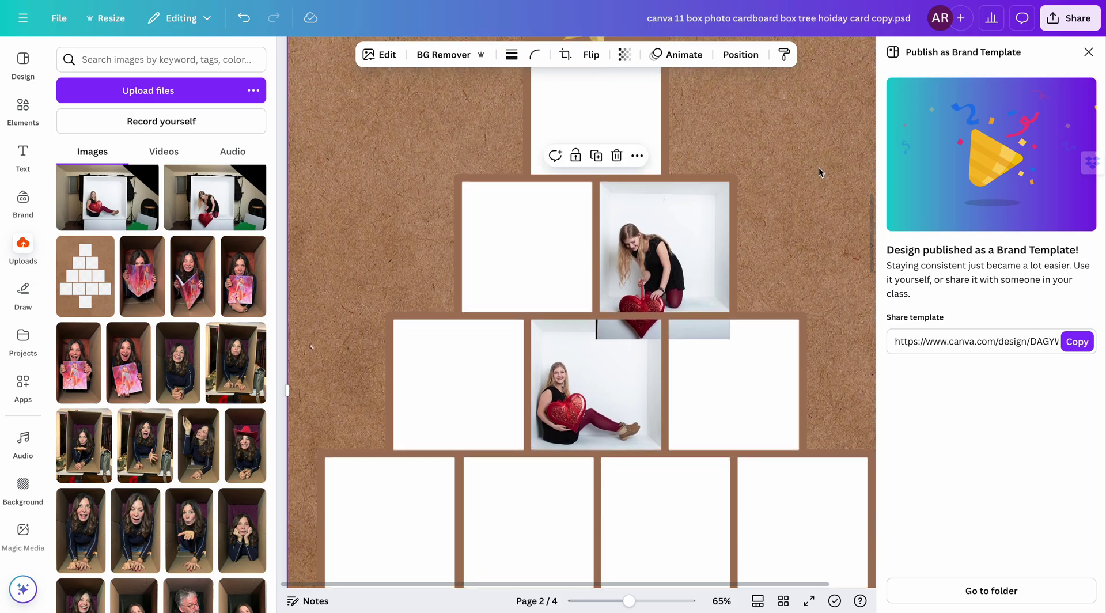
scroll(818, 170, "up", 5)
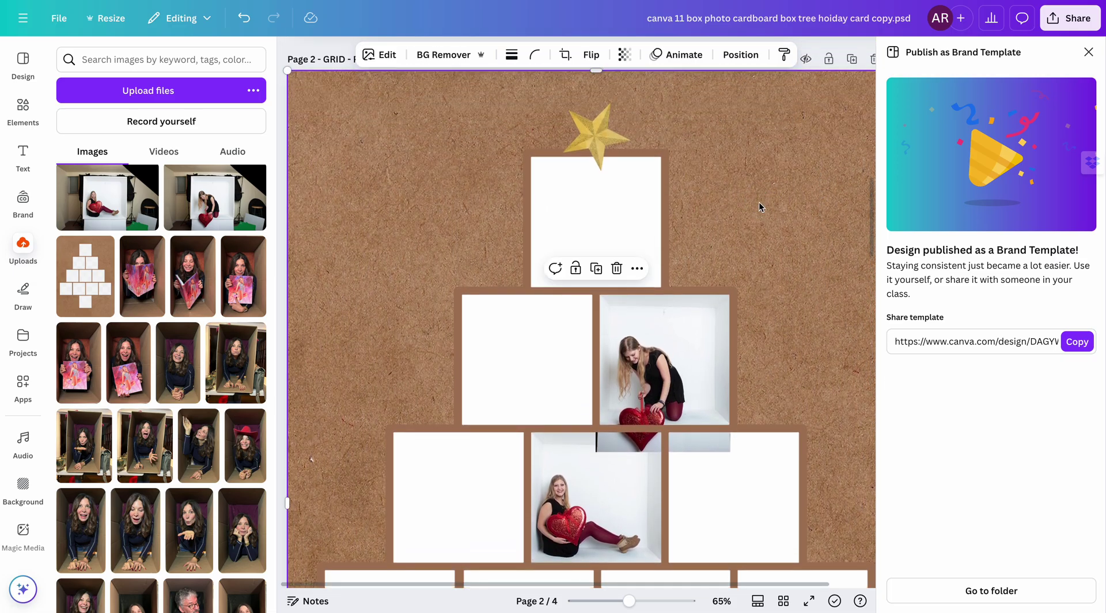
left_click(636, 269)
mouse_move(689, 441)
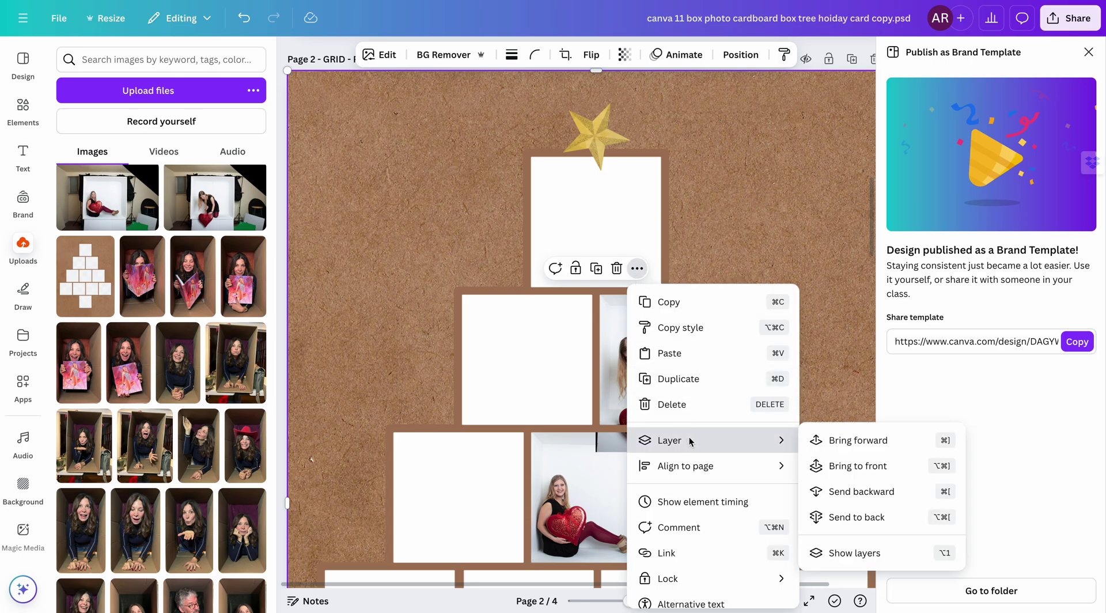
left_click(870, 553)
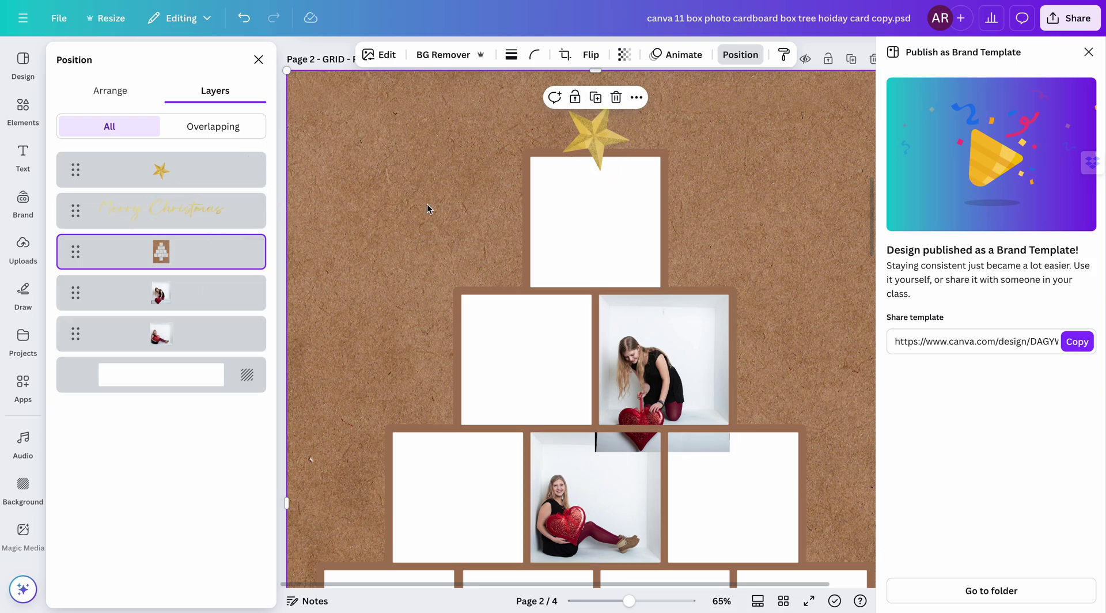
scroll(427, 209, "down", 1)
left_click(1089, 53)
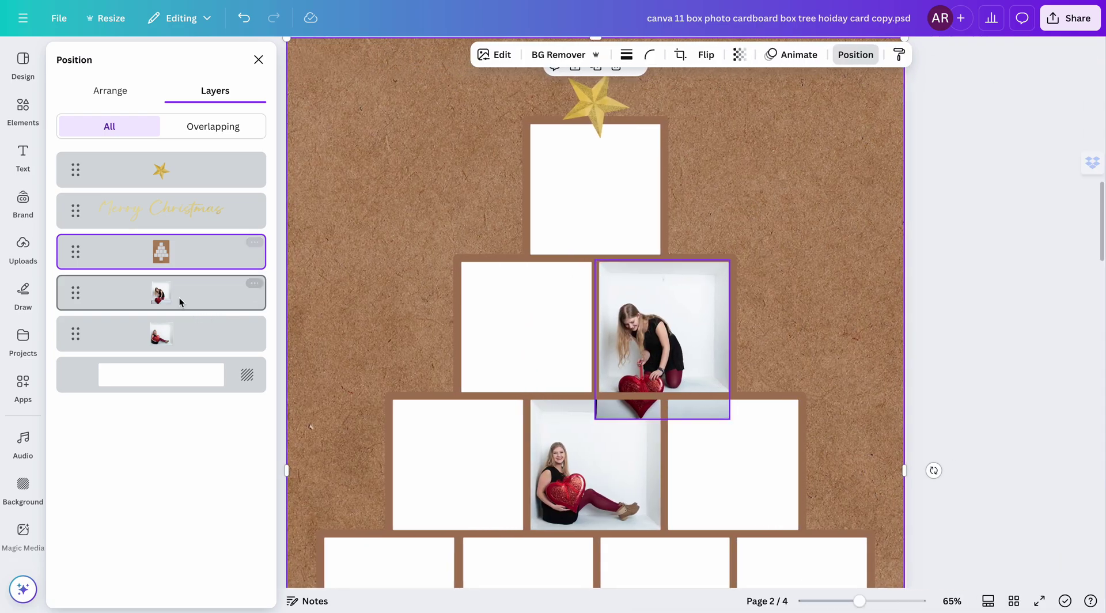
Step: Duplicate the kneeling heart photo's layer from the Layers list
left_click(180, 336)
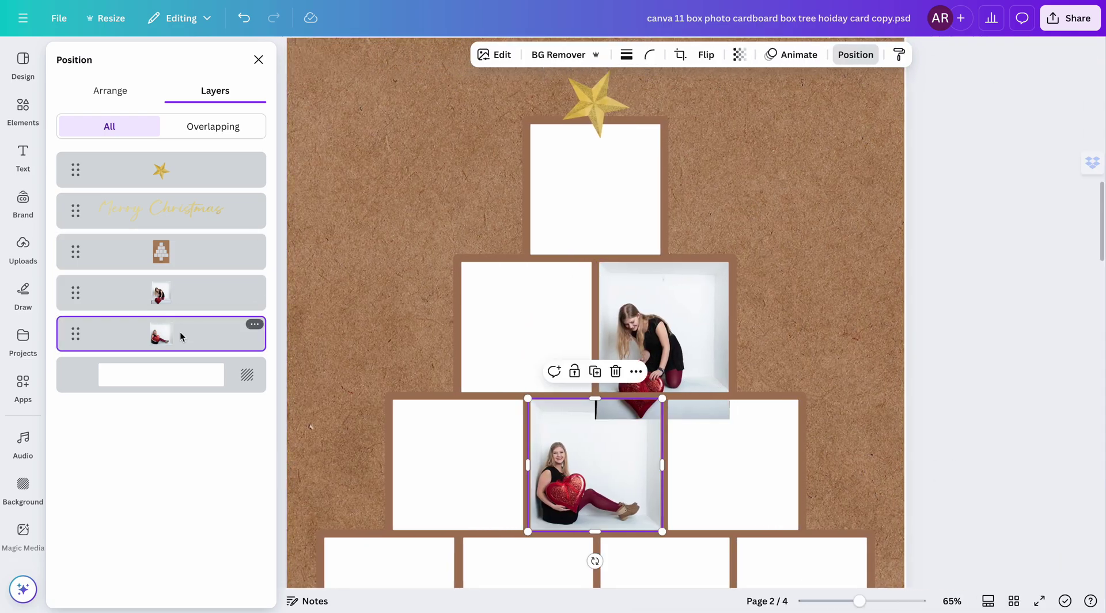
left_click(182, 290)
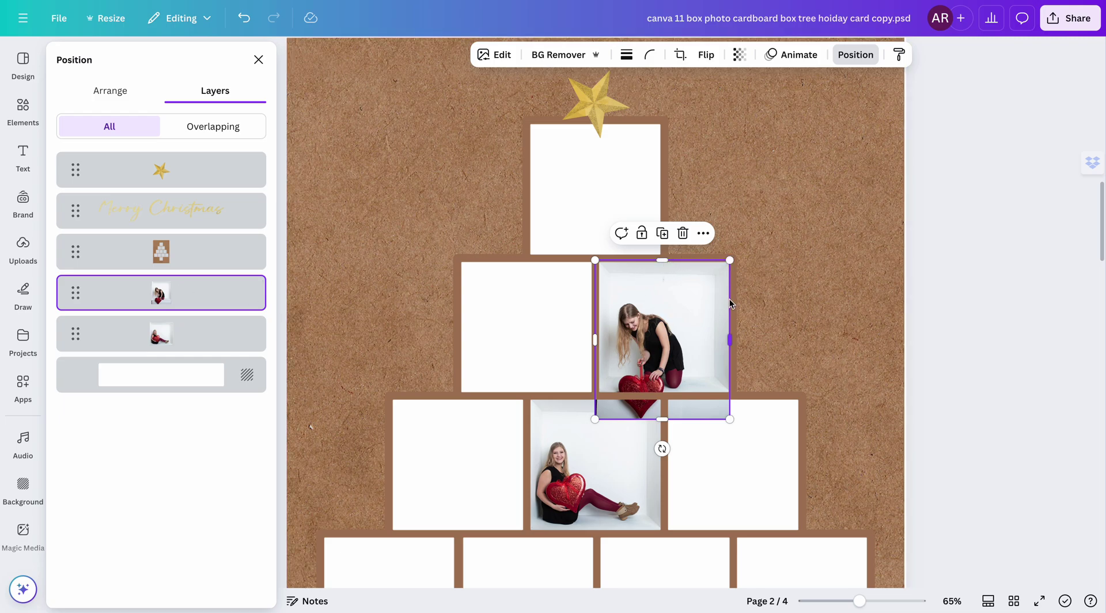
mouse_move(190, 288)
left_click(254, 284)
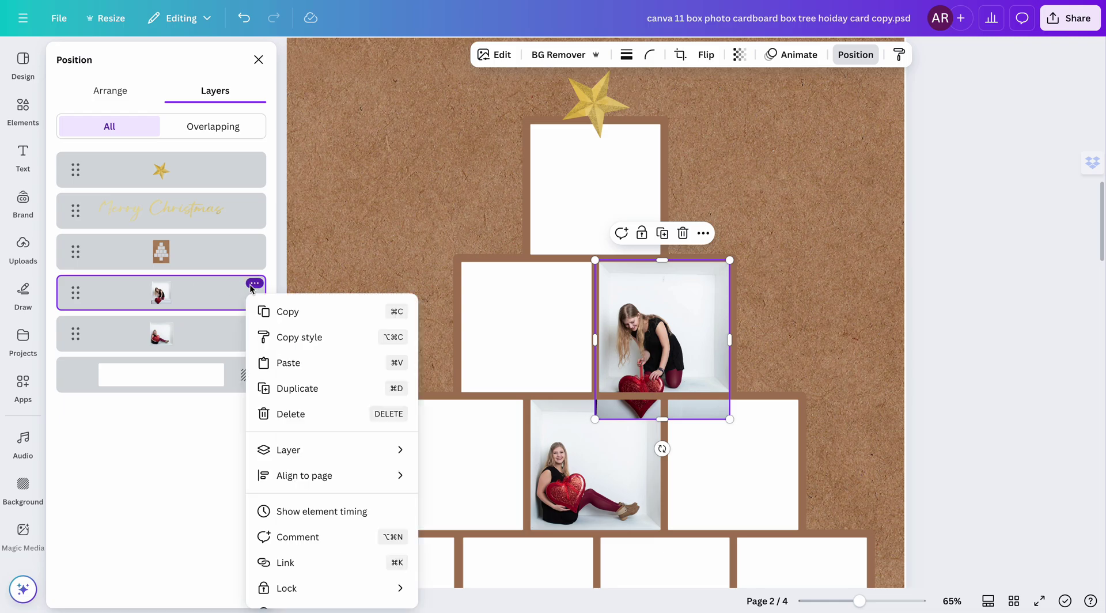
left_click(291, 388)
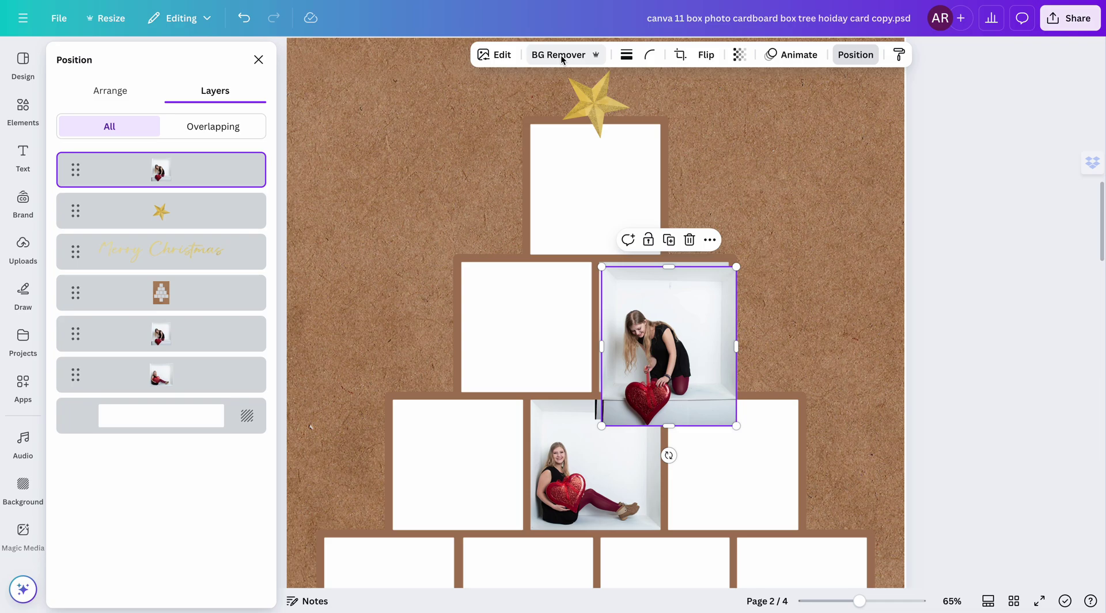
Step: Remove the duplicate's background with BG Remover and align the cut-out over the original photo
left_click(561, 57)
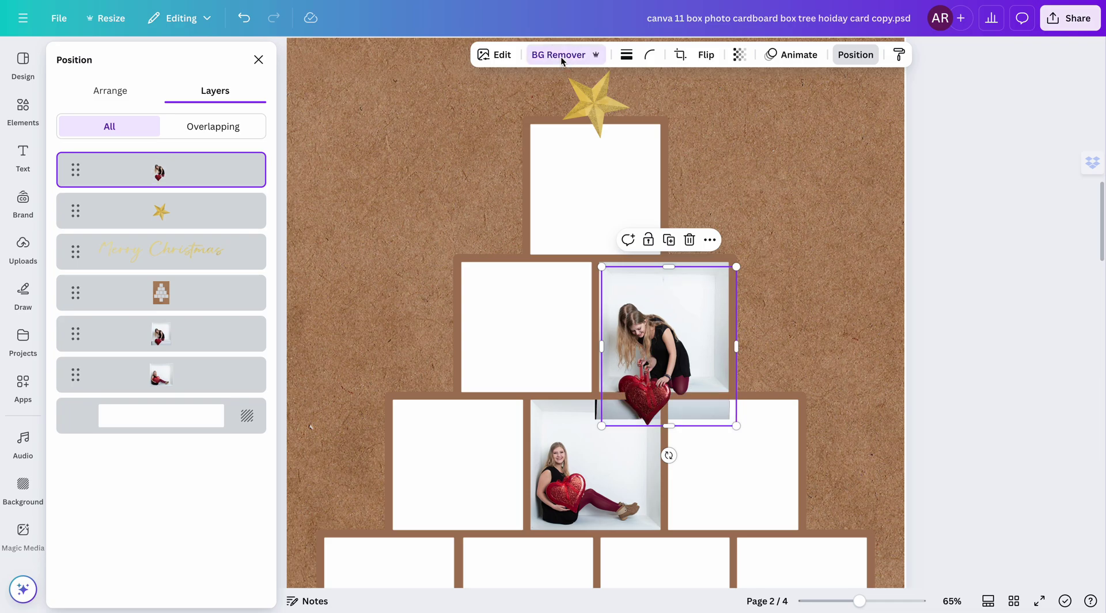
scroll(682, 351, "up", 5)
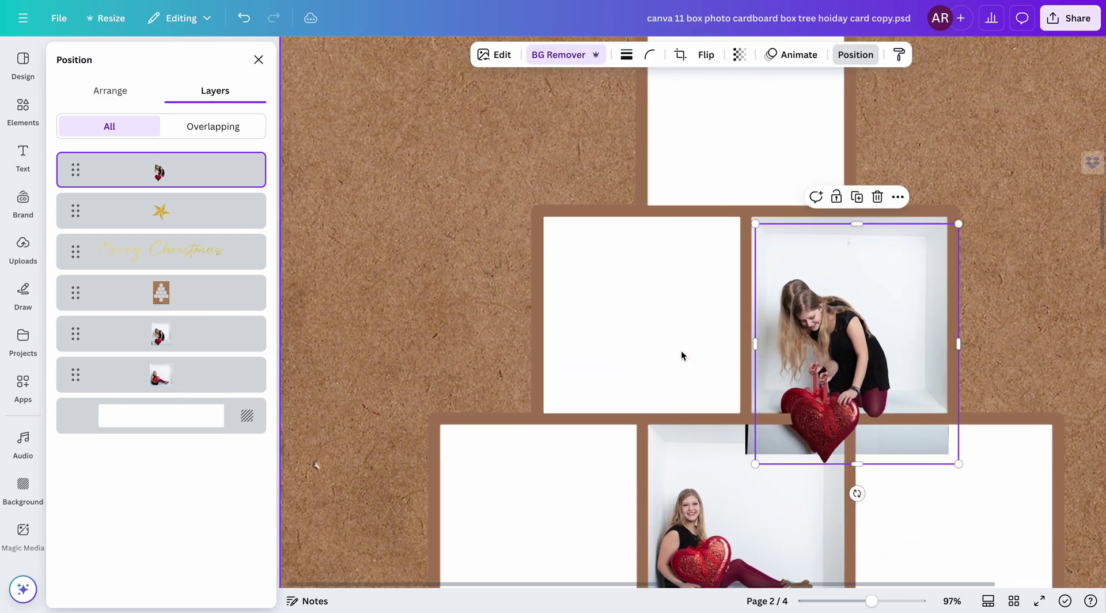
mouse_move(751, 355)
left_mouse_down()
mouse_move(913, 207)
mouse_move(963, 243)
mouse_move(862, 332)
mouse_move(763, 378)
mouse_move(746, 376)
mouse_move(735, 354)
left_mouse_up()
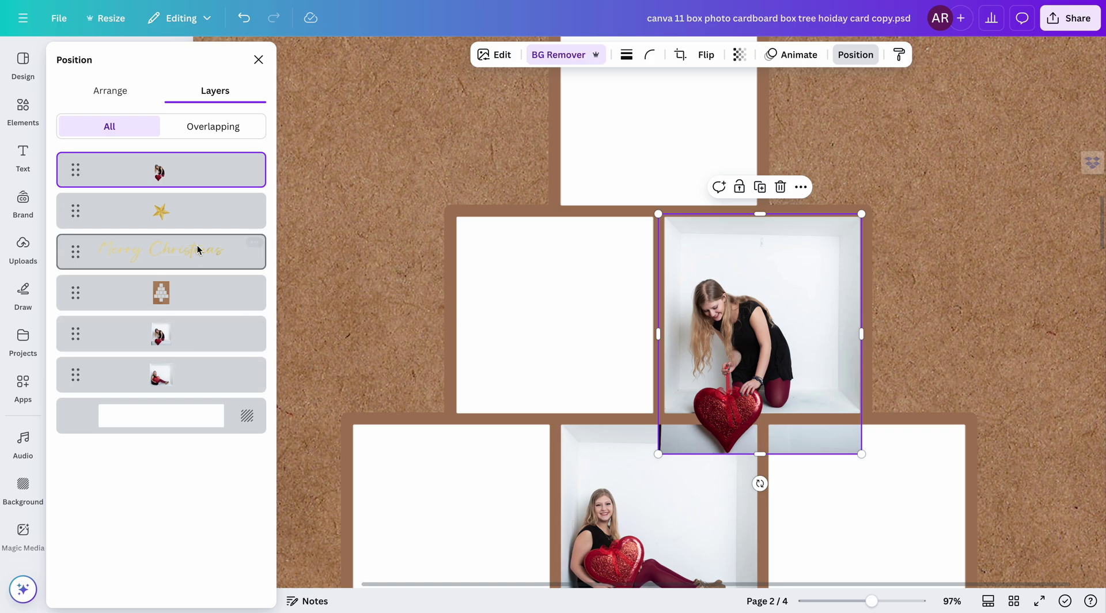
Step: Select the original kneeling photo's layer and crop its bottom up to the box edge
left_click(943, 373)
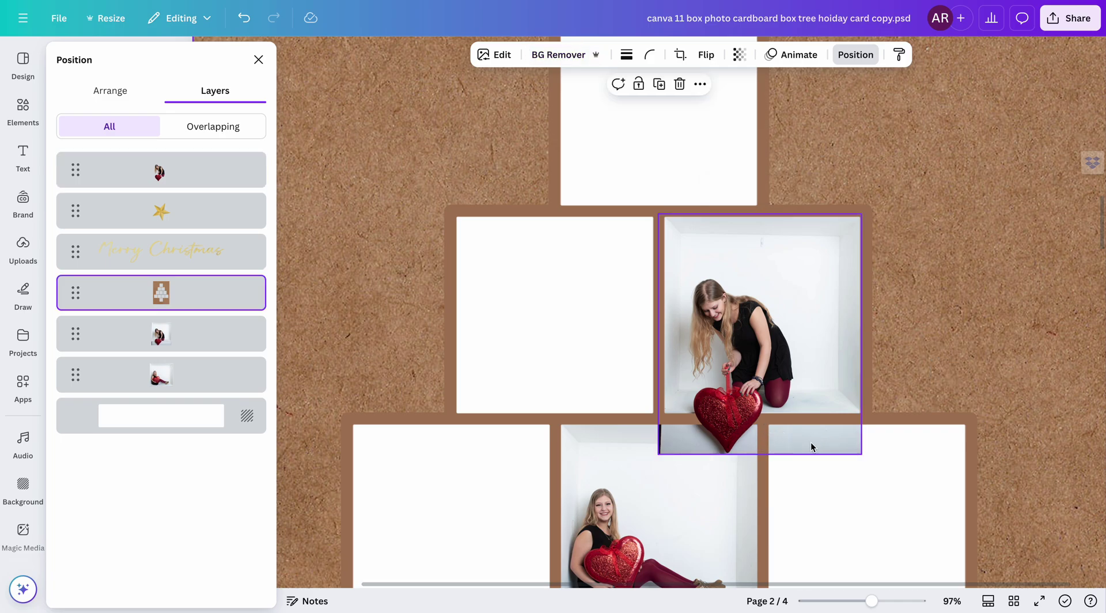
left_click(188, 334)
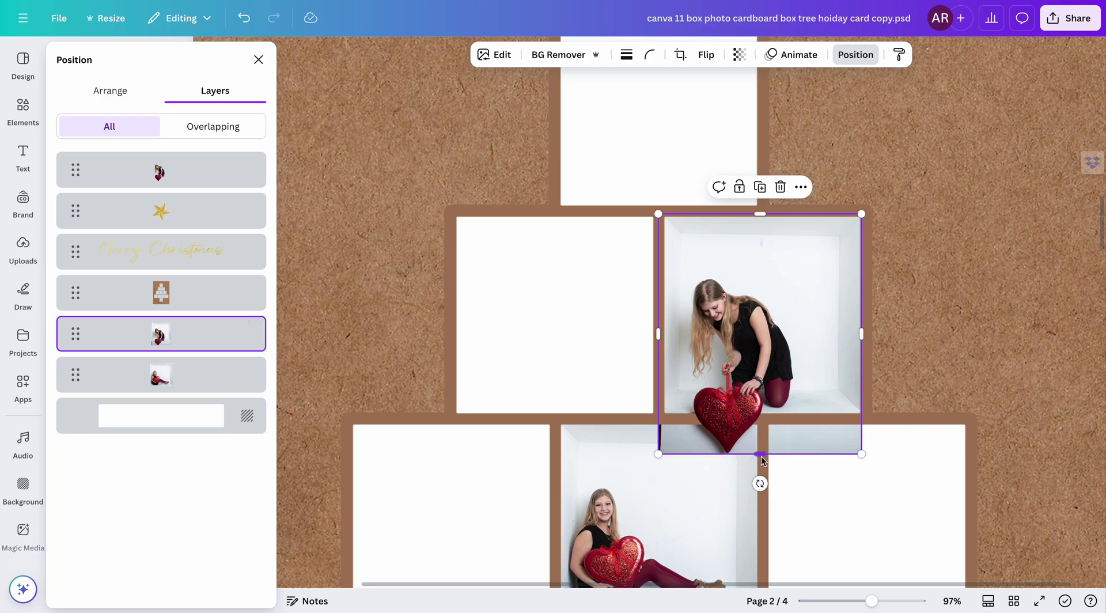
left_click_drag(761, 456, 756, 417)
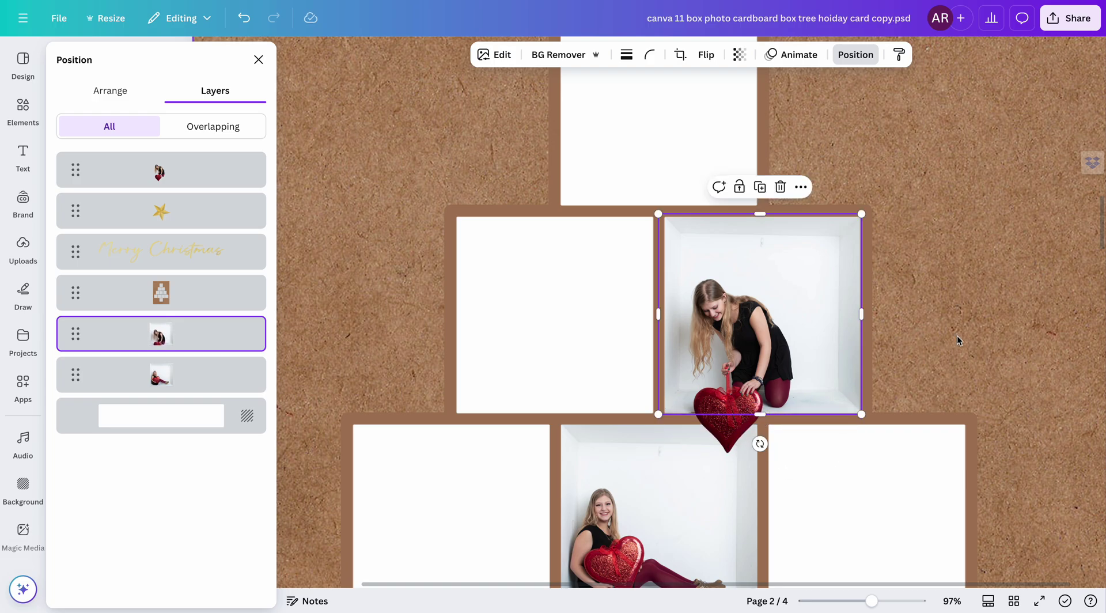
left_click(960, 335)
scroll(960, 334, "down", 5)
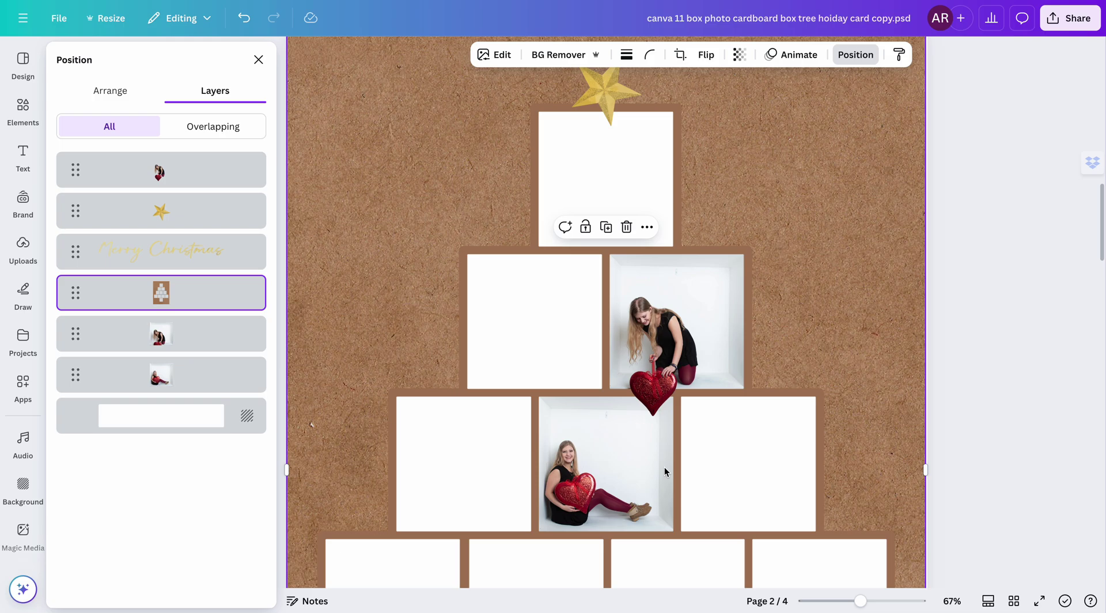
Step: Scroll down to page 3's placeholder tree and close the layers panel to restore Uploads
scroll(665, 467, "down", 10)
scroll(664, 467, "down", 5)
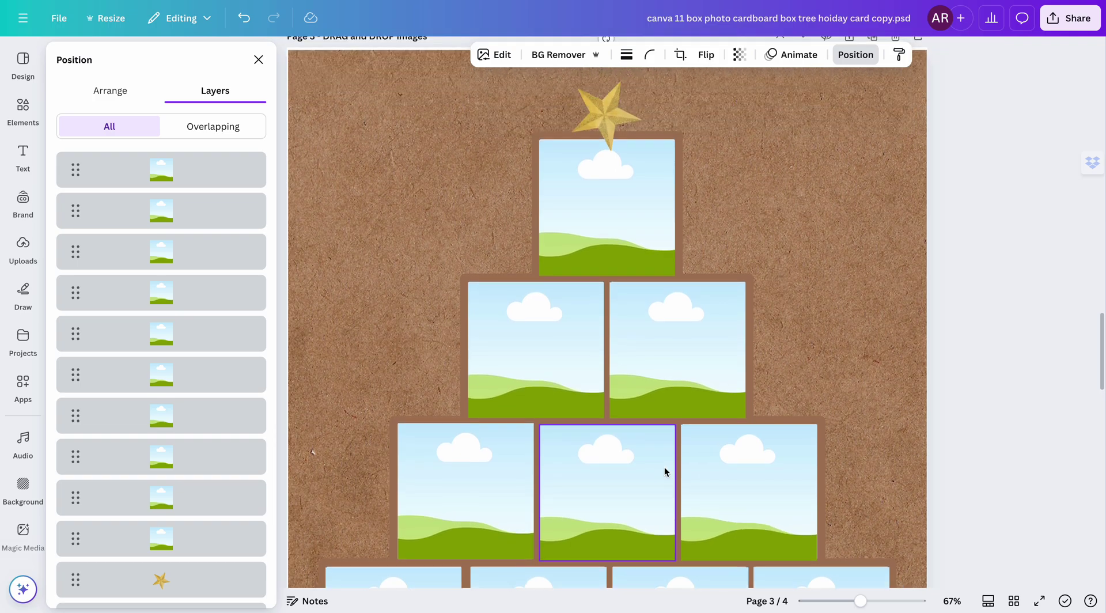
scroll(664, 470, "down", 1)
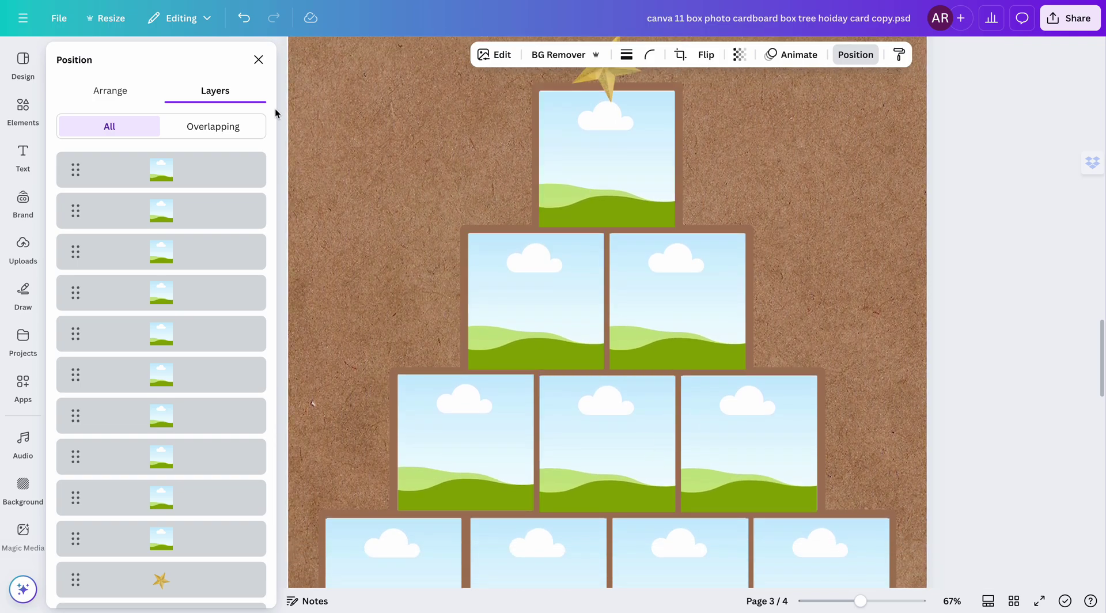
left_click(258, 59)
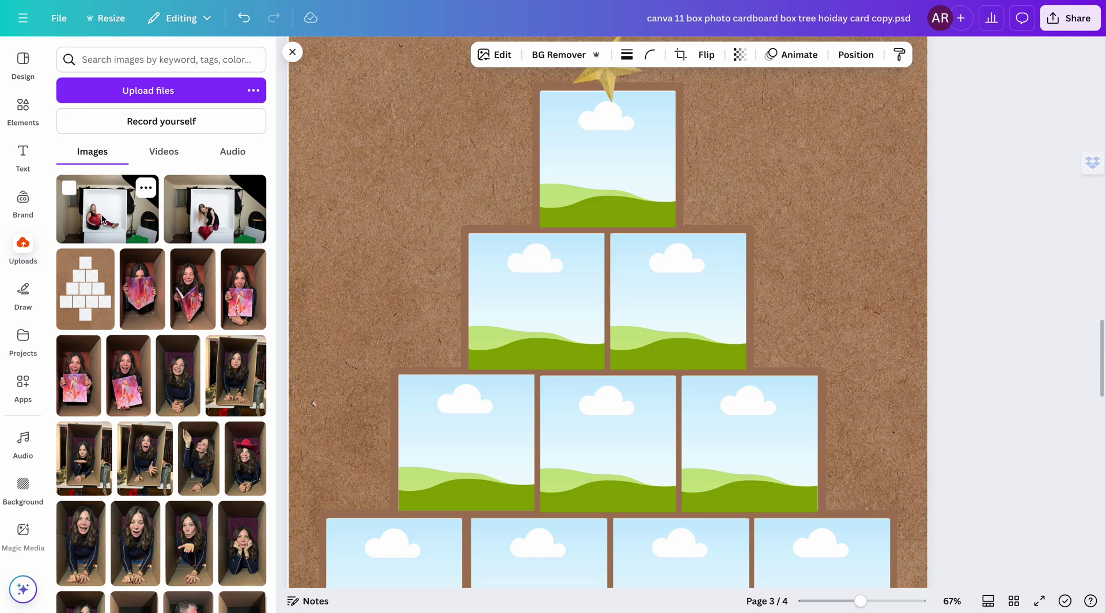
Step: Undo the seated photo dropped in the top frame and add it beside the tree instead
left_click_drag(103, 219, 558, 152)
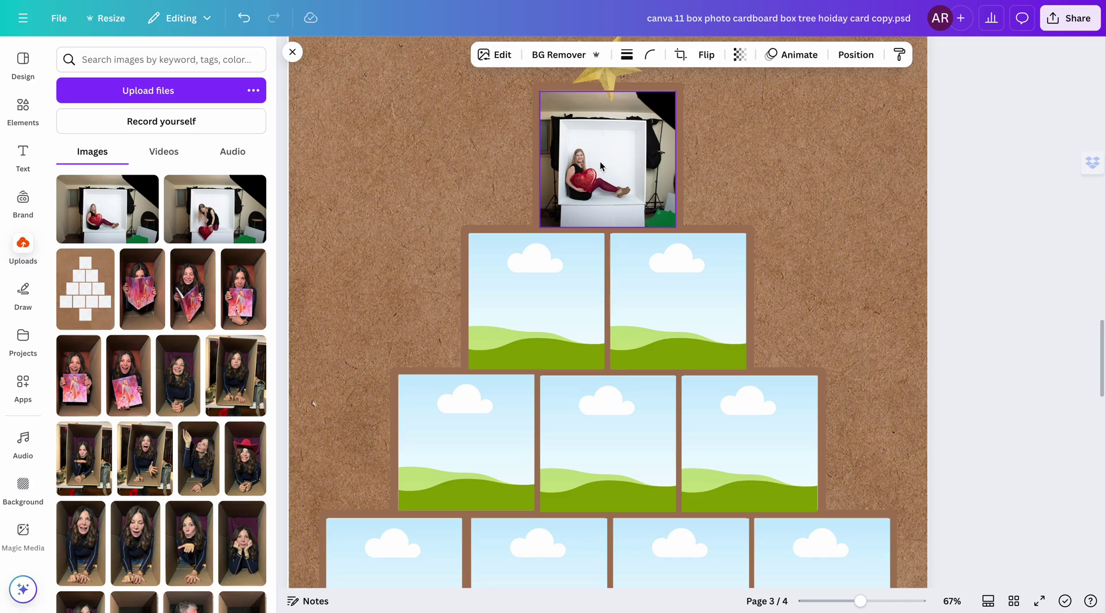
left_click(244, 19)
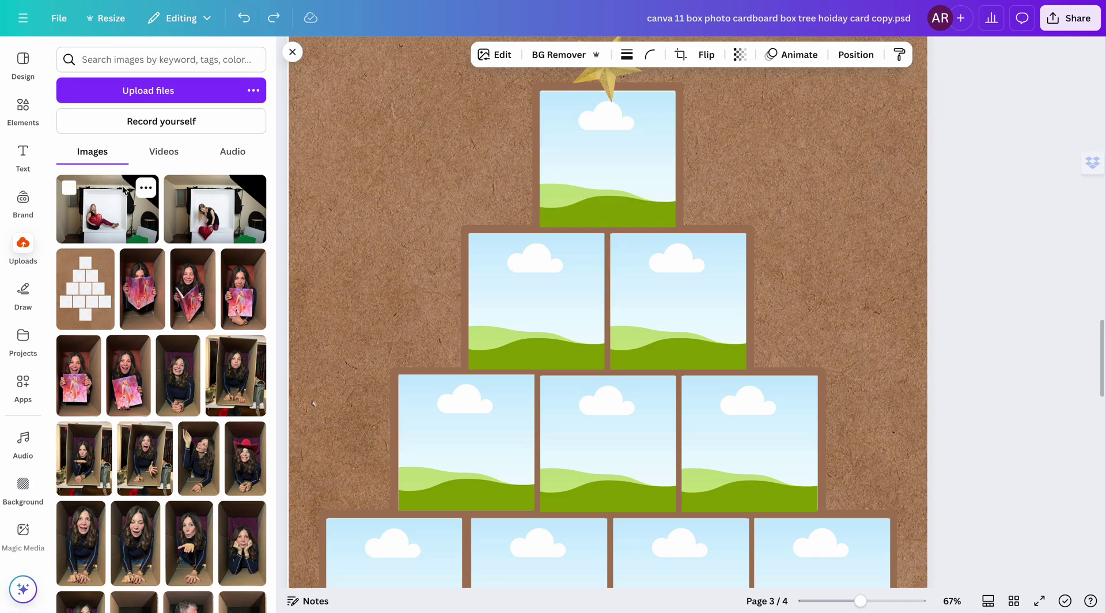
left_click(106, 214)
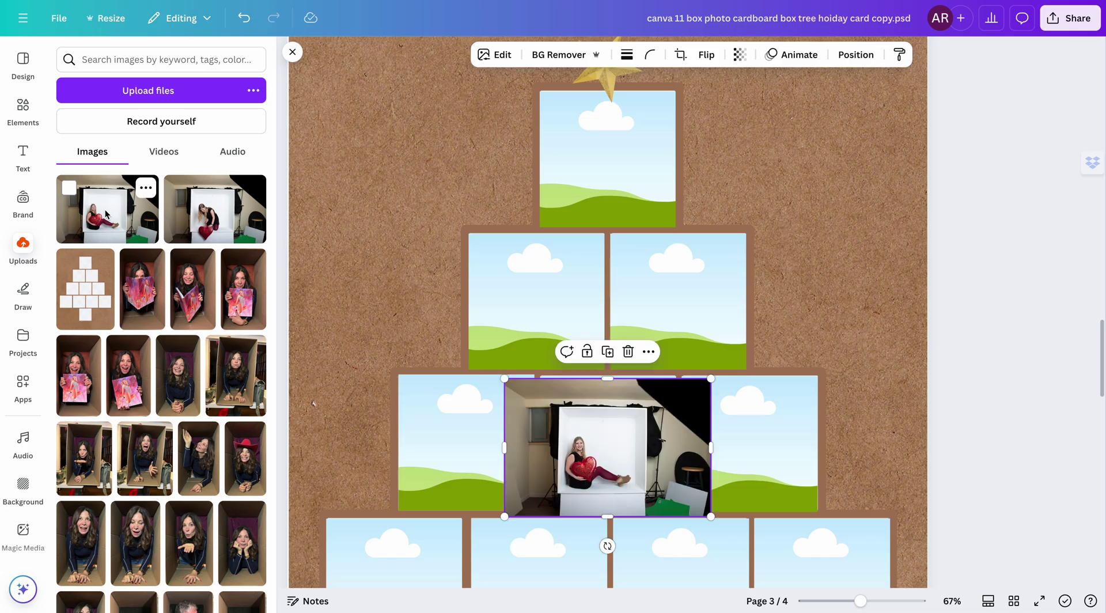
left_click_drag(590, 468, 401, 173)
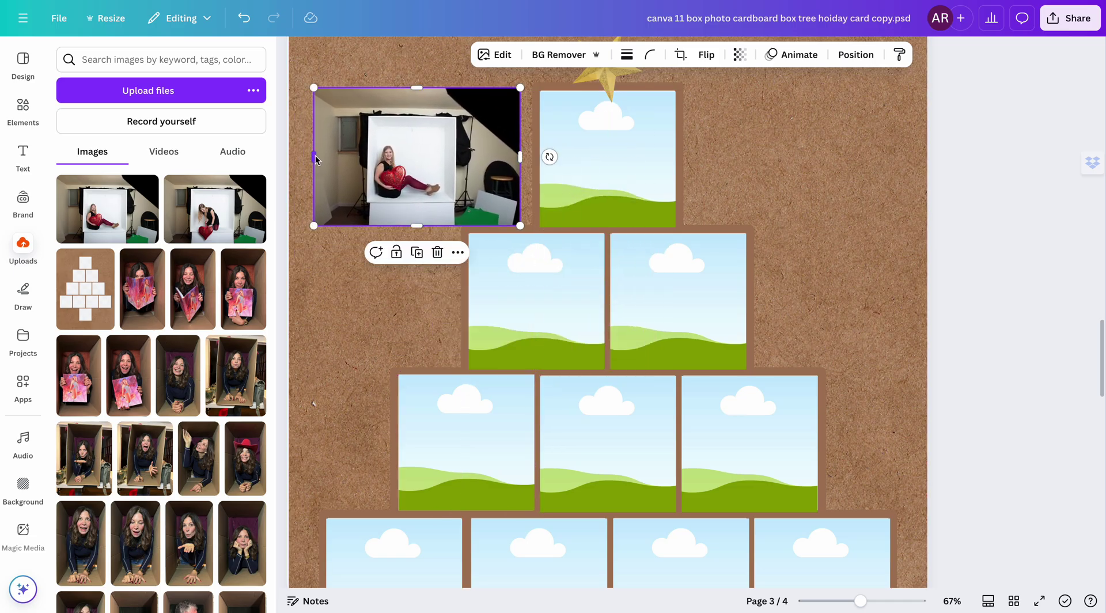
Step: Crop the red-heart photo's sides, top and bottom, then drop it into the second-row left frame
left_click_drag(313, 155, 369, 164)
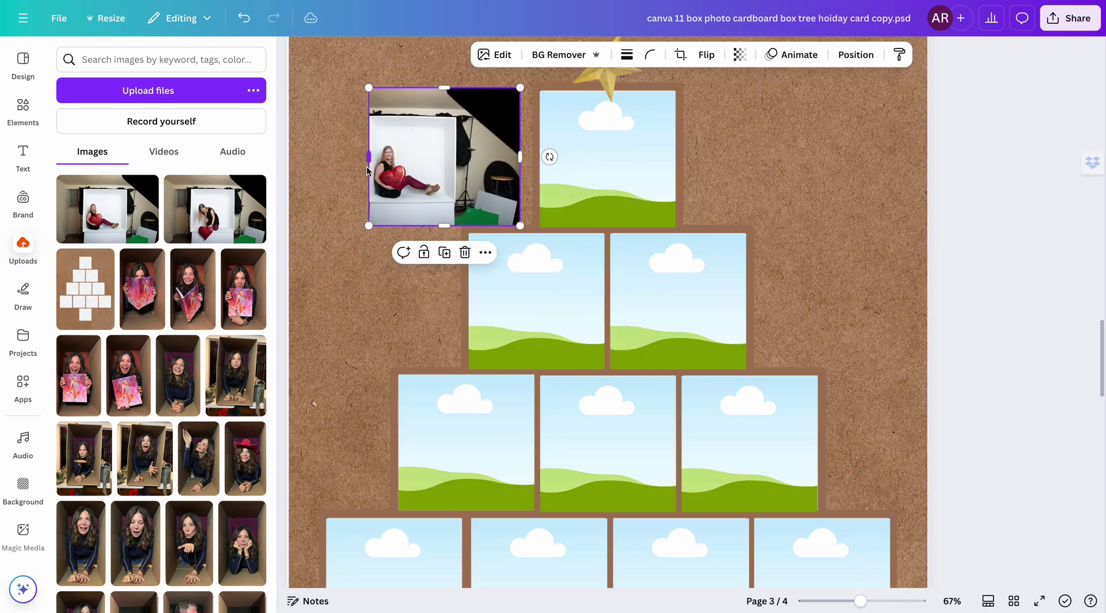
left_click_drag(519, 165, 456, 163)
left_click_drag(411, 88, 411, 117)
left_click_drag(412, 225, 411, 205)
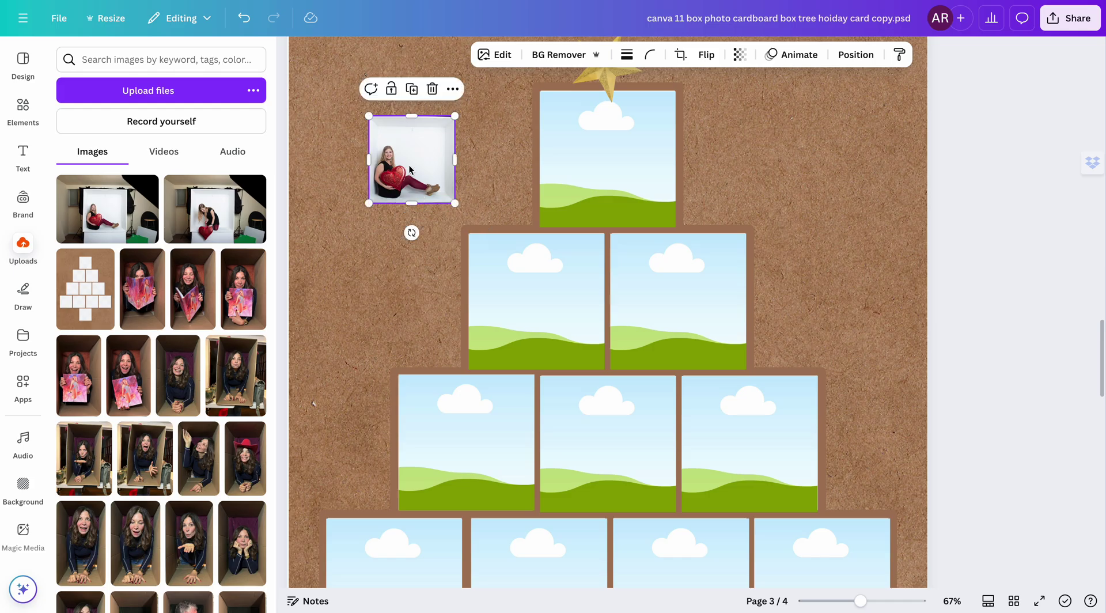
left_click_drag(409, 168, 535, 289)
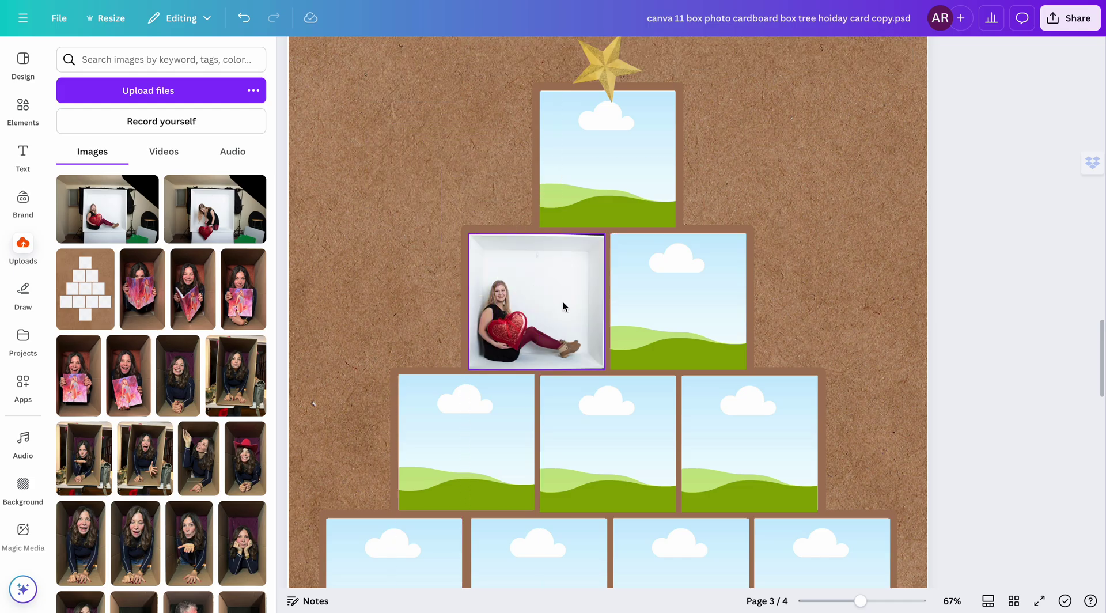
Step: Crop the heart photo in its second-row box and tilt it -1.5° so the box lines up squarely
scroll(563, 302, "up", 5)
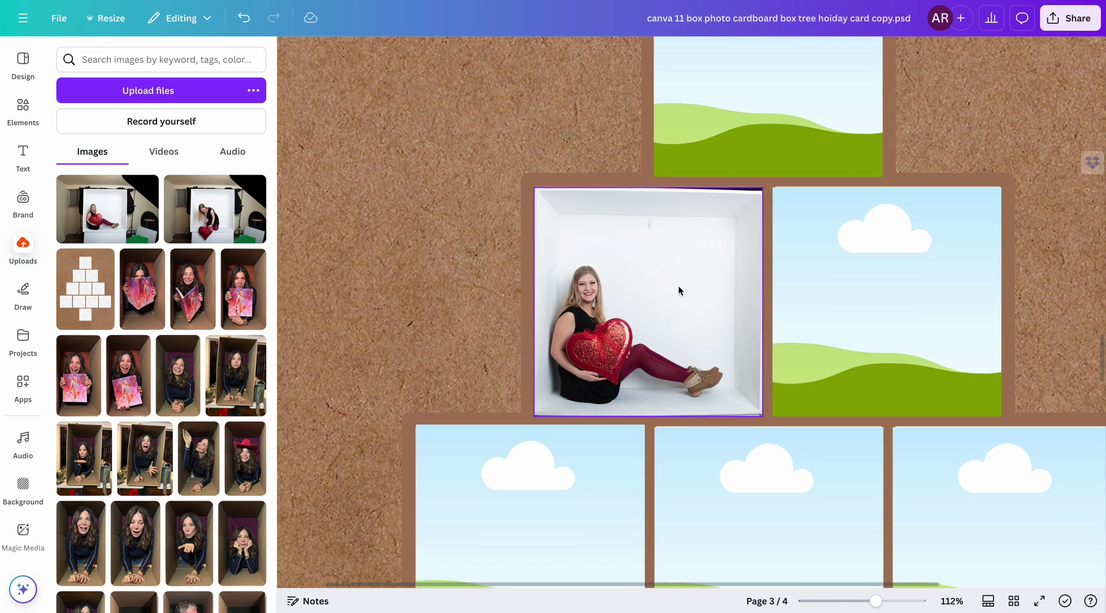
scroll(645, 297, "right", 2)
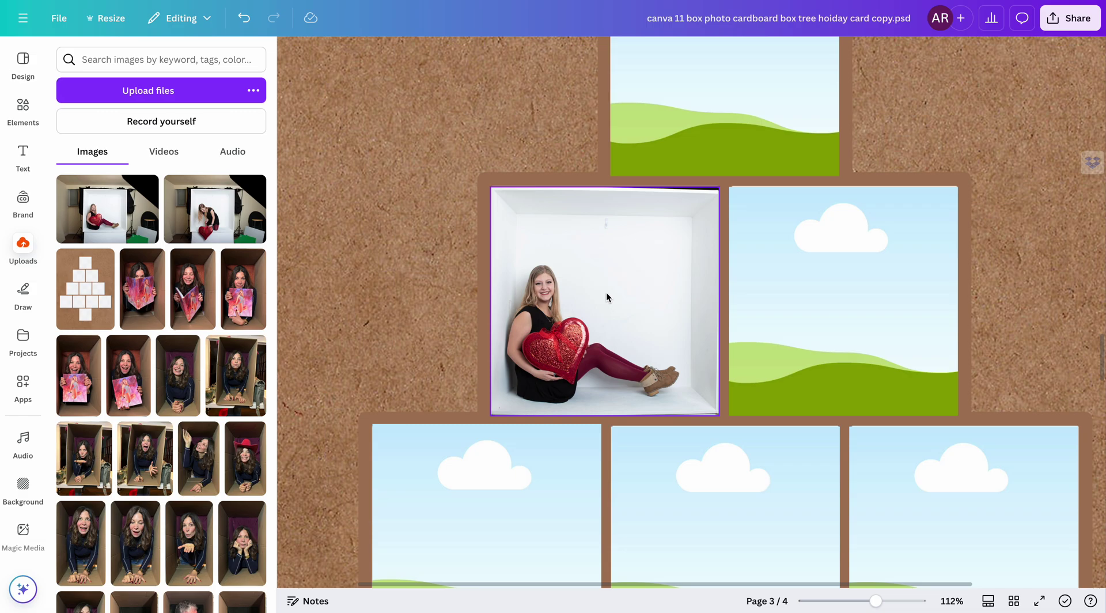
double_click(606, 294)
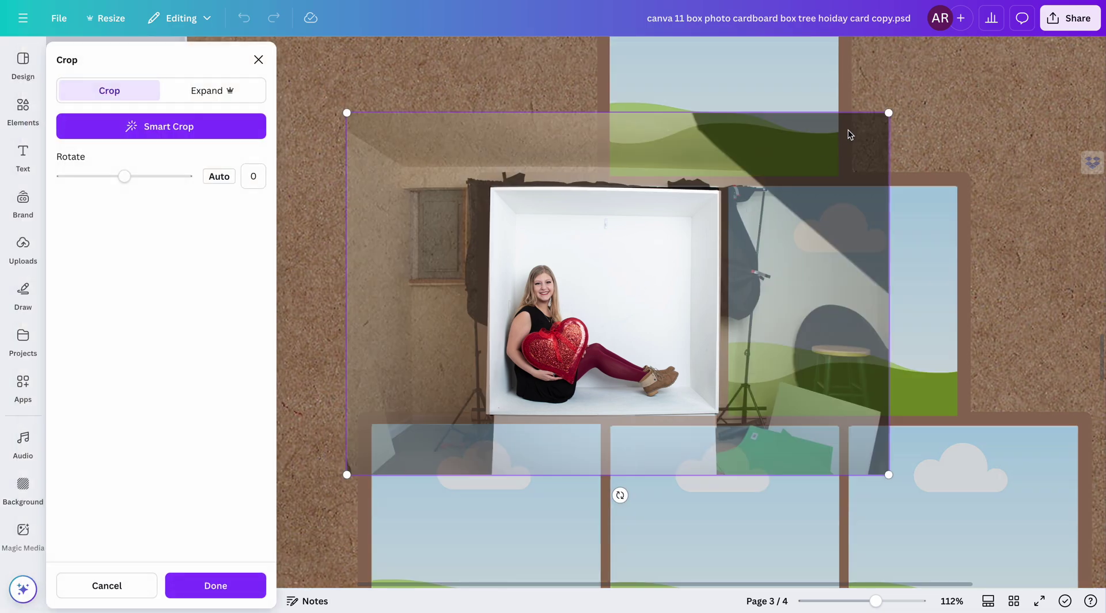
left_click_drag(887, 112, 892, 114)
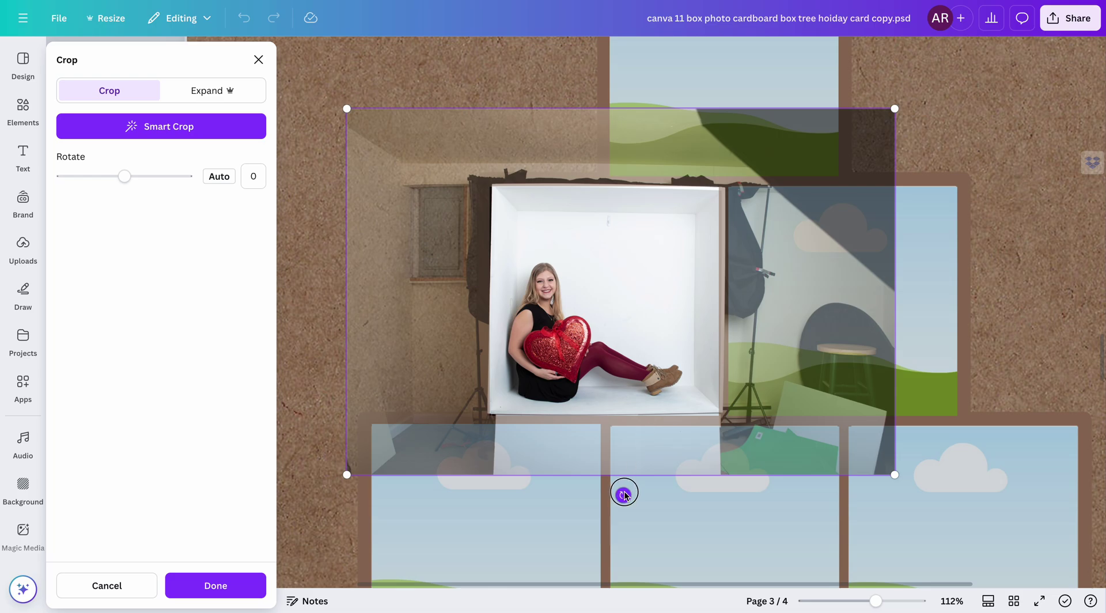
left_click_drag(624, 494, 628, 494)
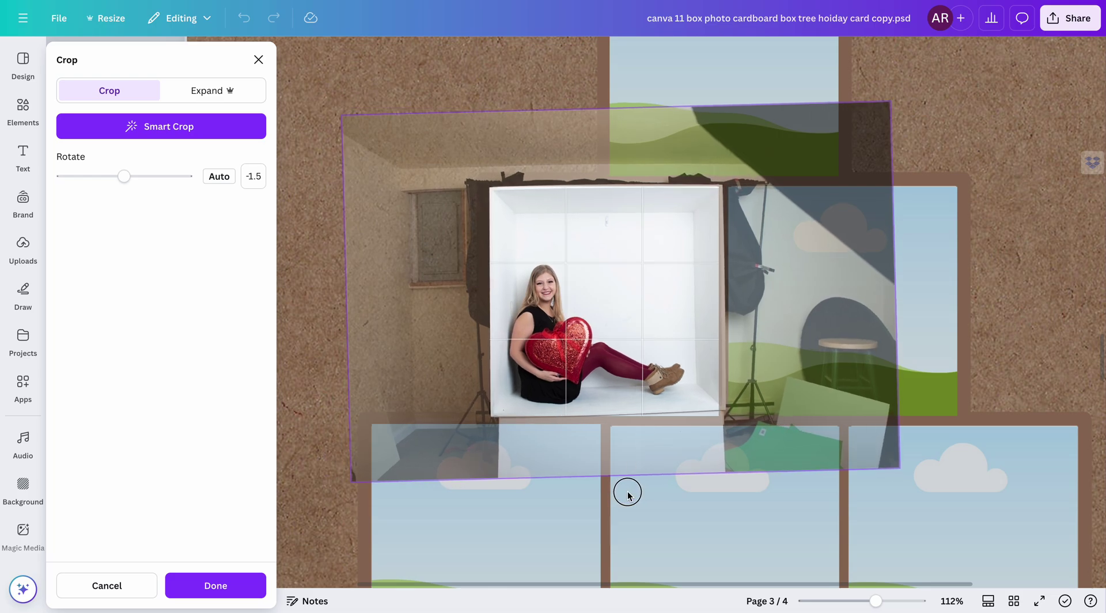
left_click(1028, 209)
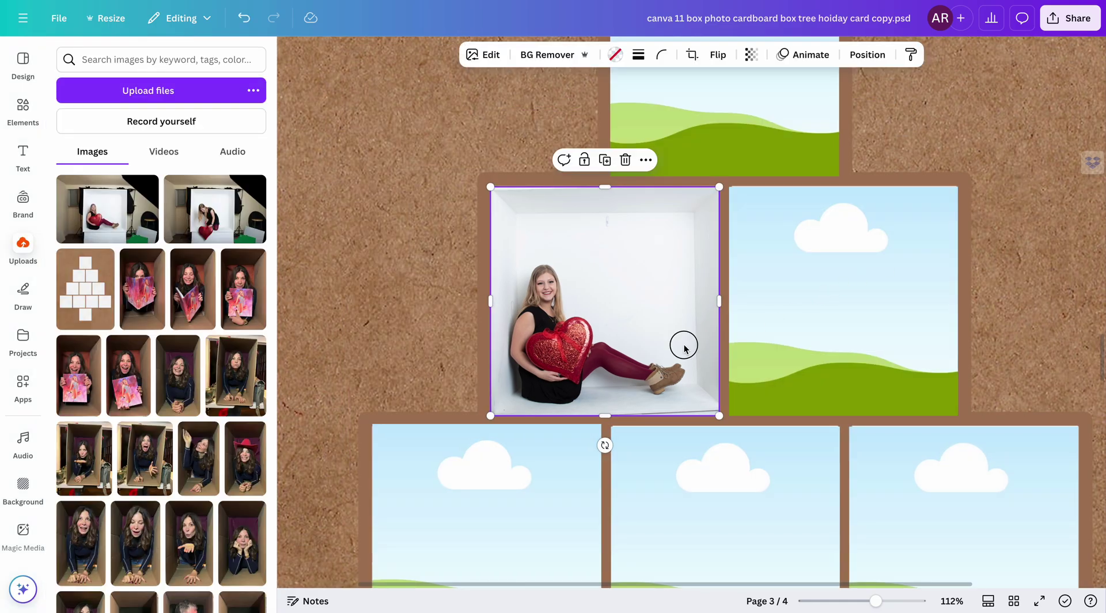
Step: Scale the heart photo up slightly within its frame
double_click(663, 388)
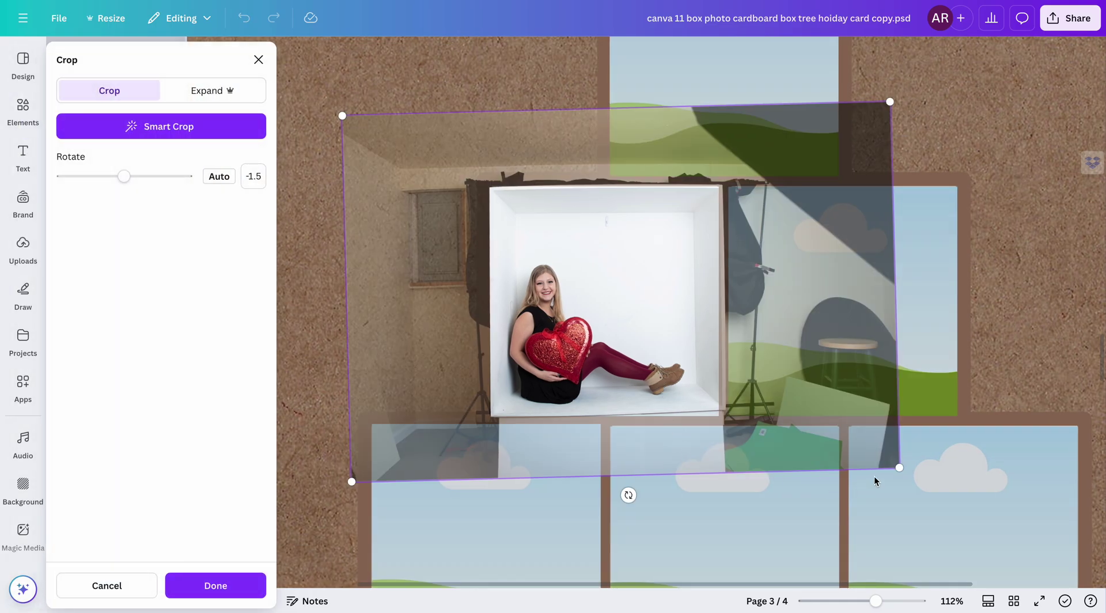
left_click_drag(900, 468, 908, 480)
left_click(1049, 270)
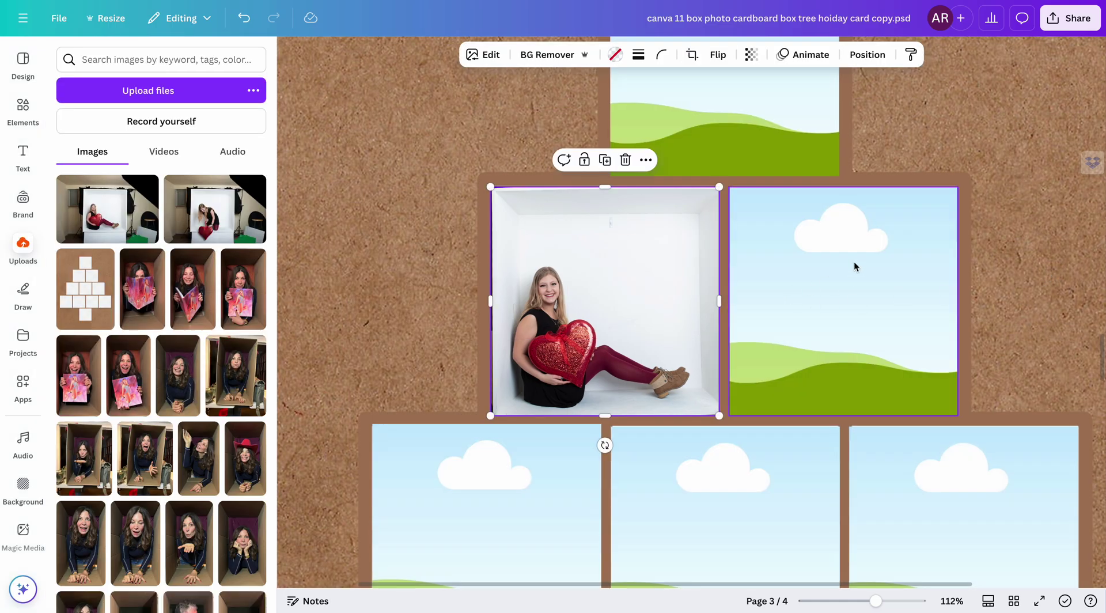
scroll(855, 266, "up", 1)
scroll(466, 273, "down", 1)
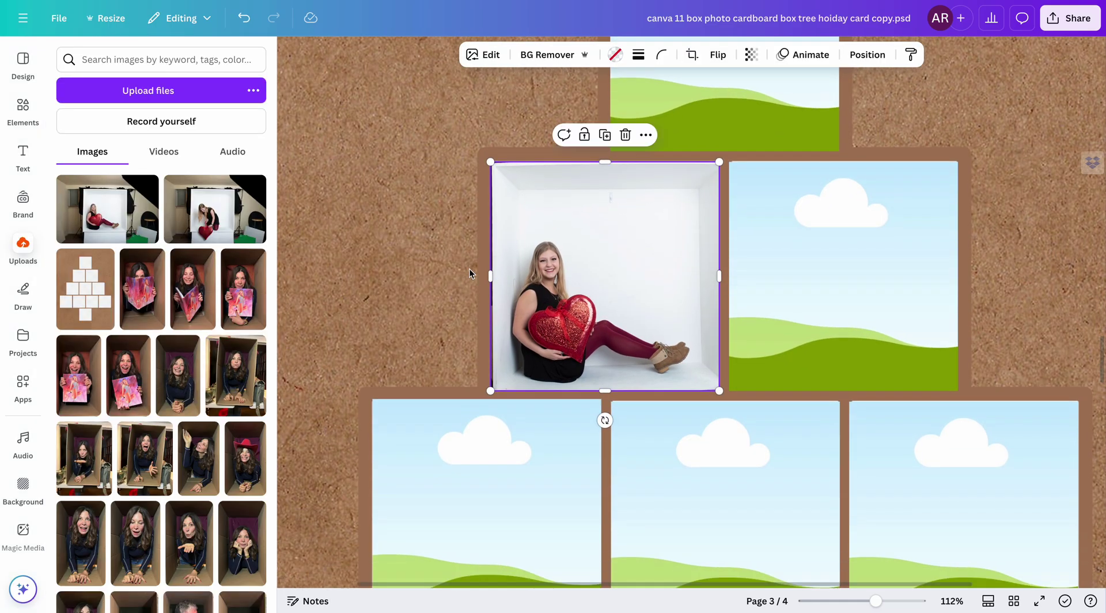
scroll(558, 272, "down", 3)
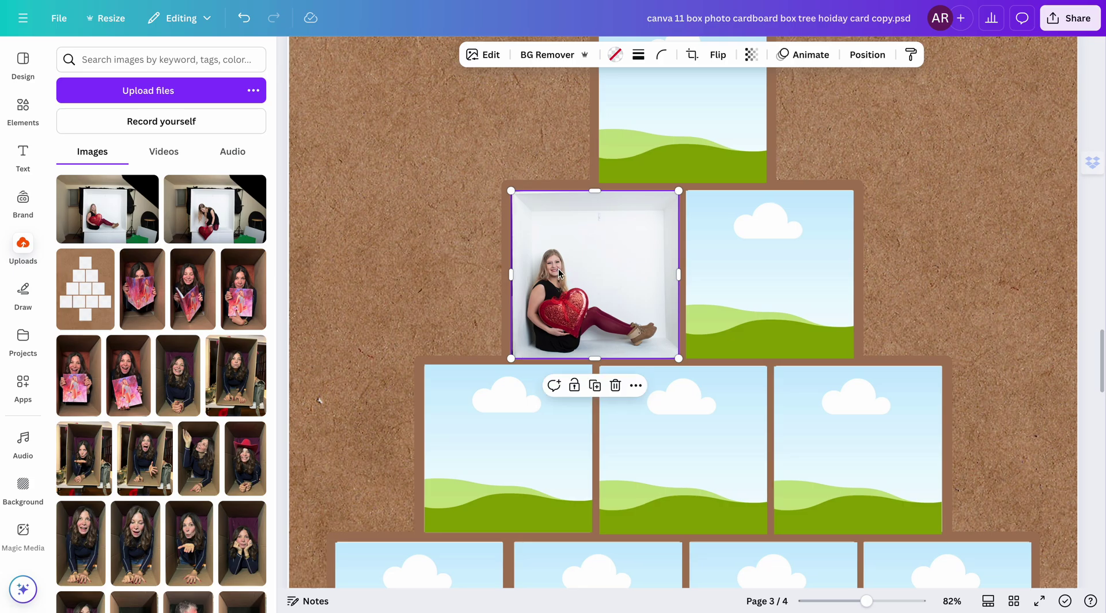
scroll(558, 269, "down", 4)
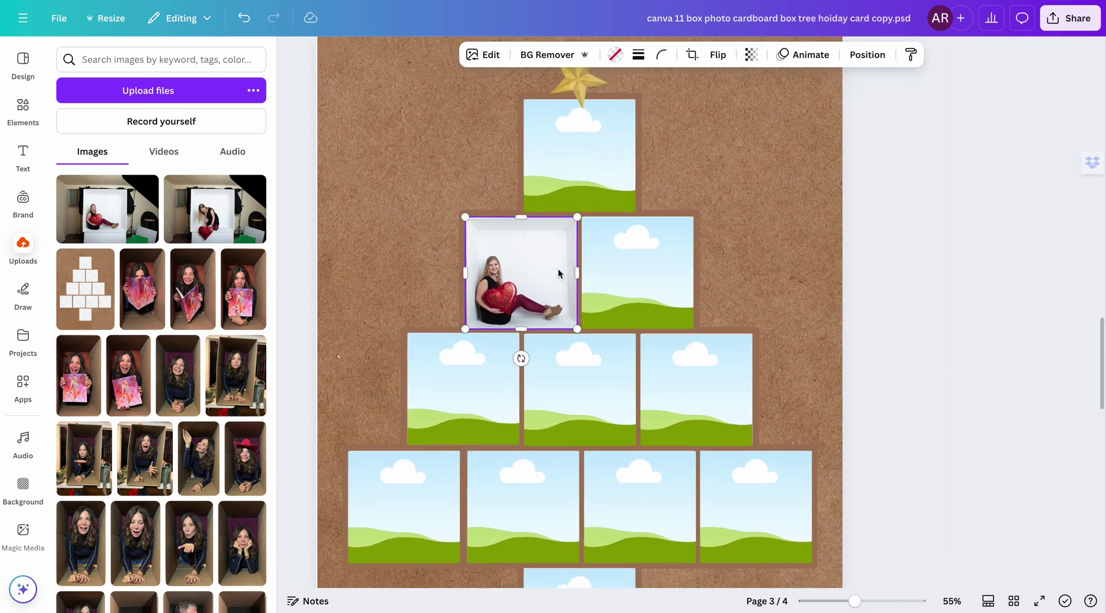
scroll(557, 270, "down", 1)
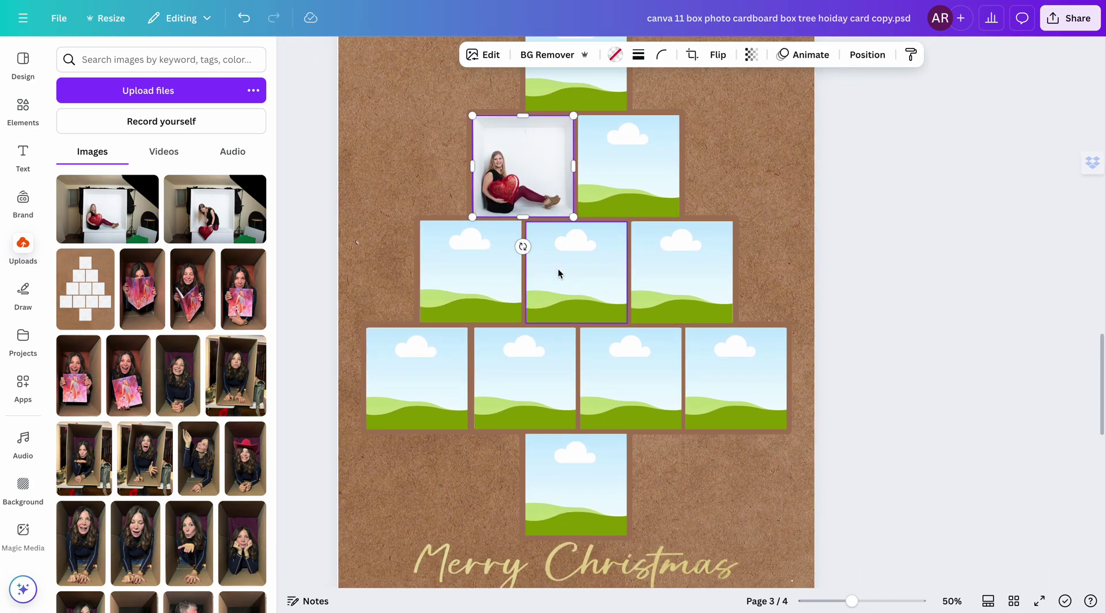
scroll(557, 271, "down", 4)
scroll(558, 271, "up", 6)
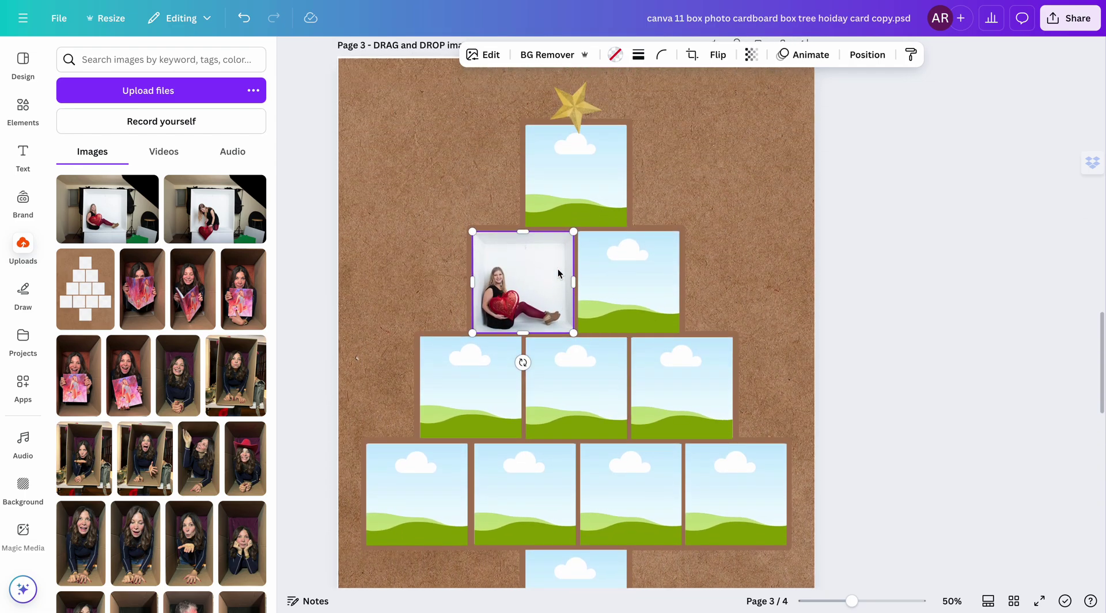
mouse_move(250, 191)
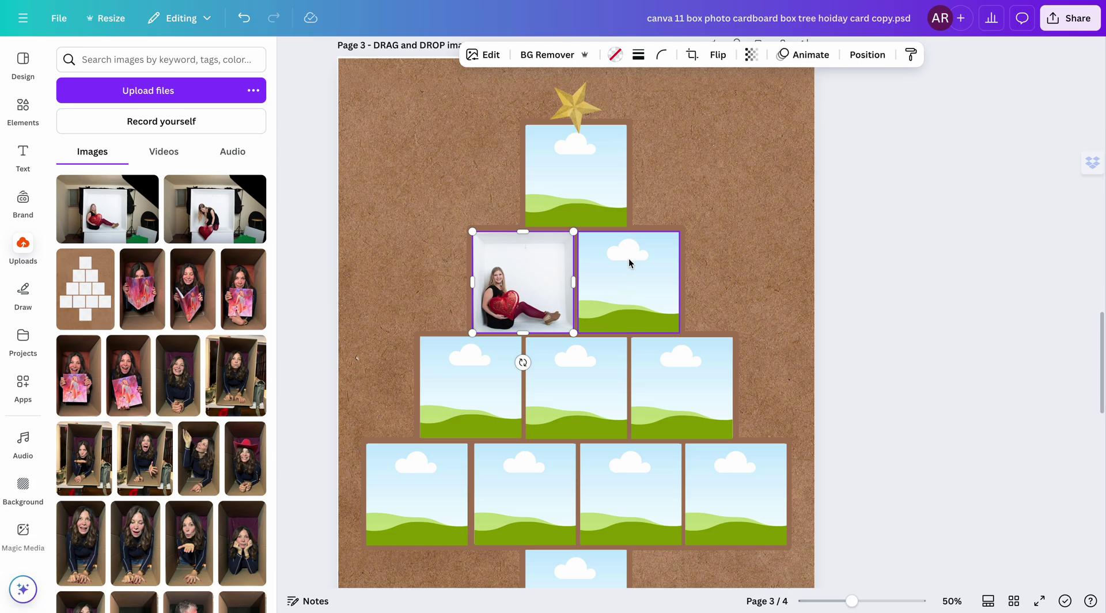
scroll(629, 262, "up", 10)
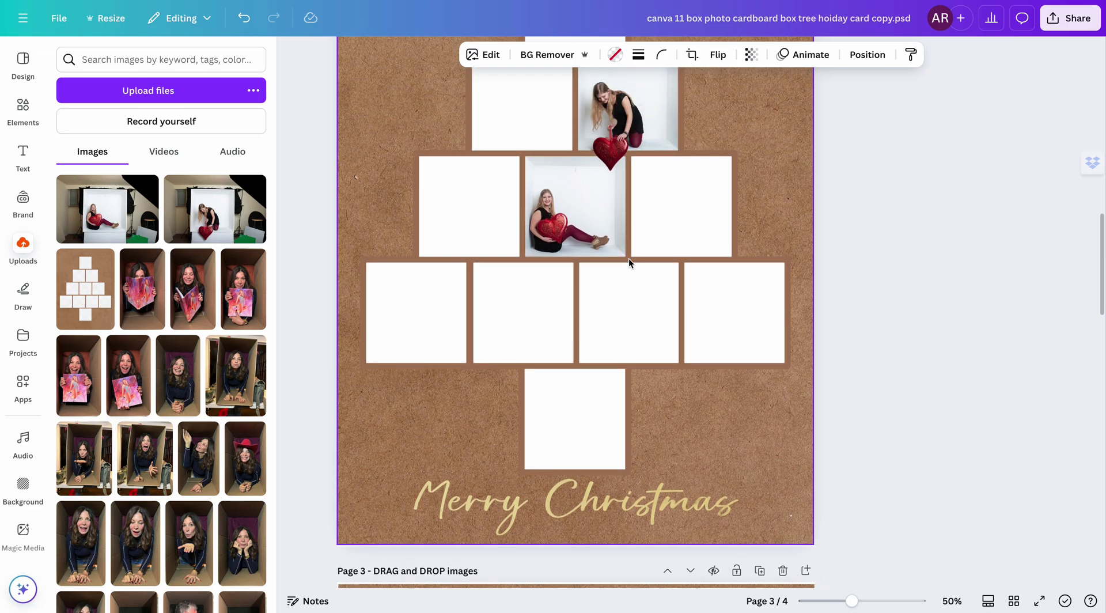
key("ctrl+z")
key("ctrl+z")
key("ctrl+z")
key("ctrl+z")
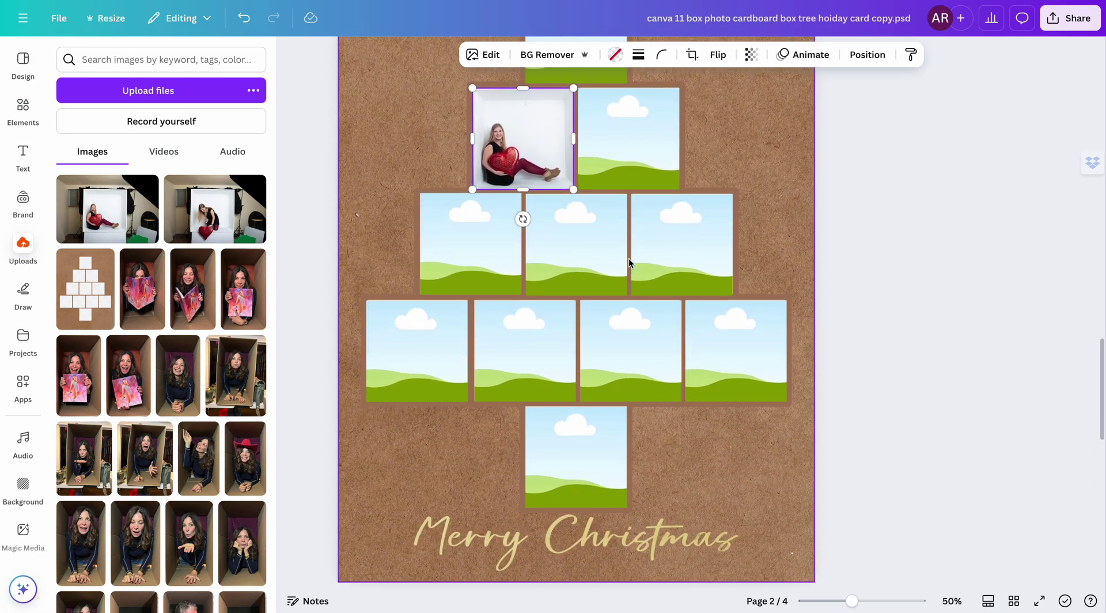
Step: Nudge the wreath-in-a-box image slightly right on page 4
scroll(629, 263, "down", 18)
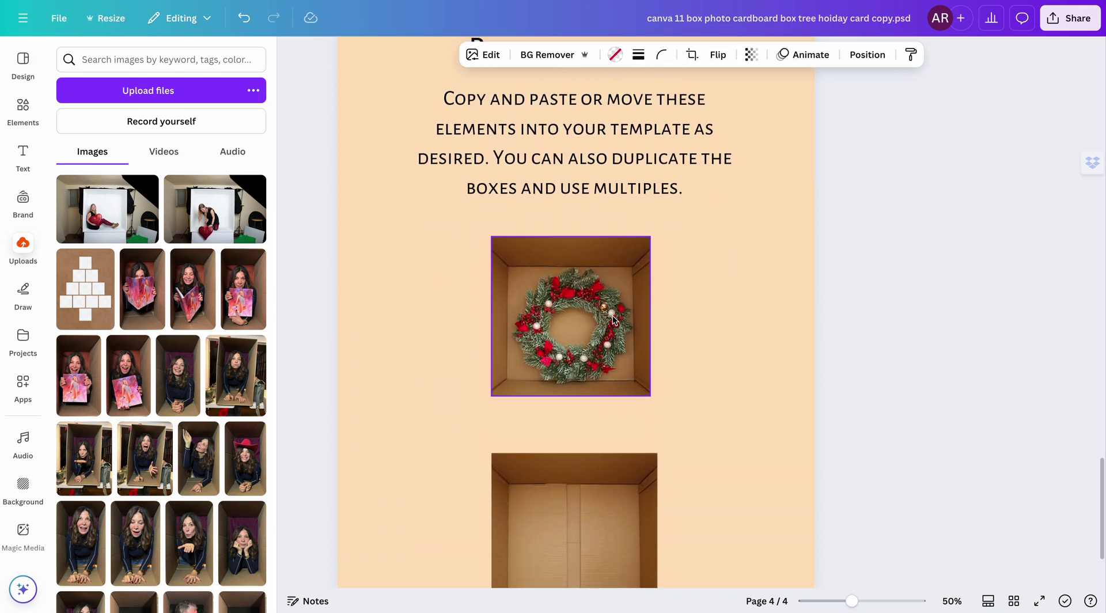
scroll(613, 316, "down", 1)
scroll(613, 315, "up", 3)
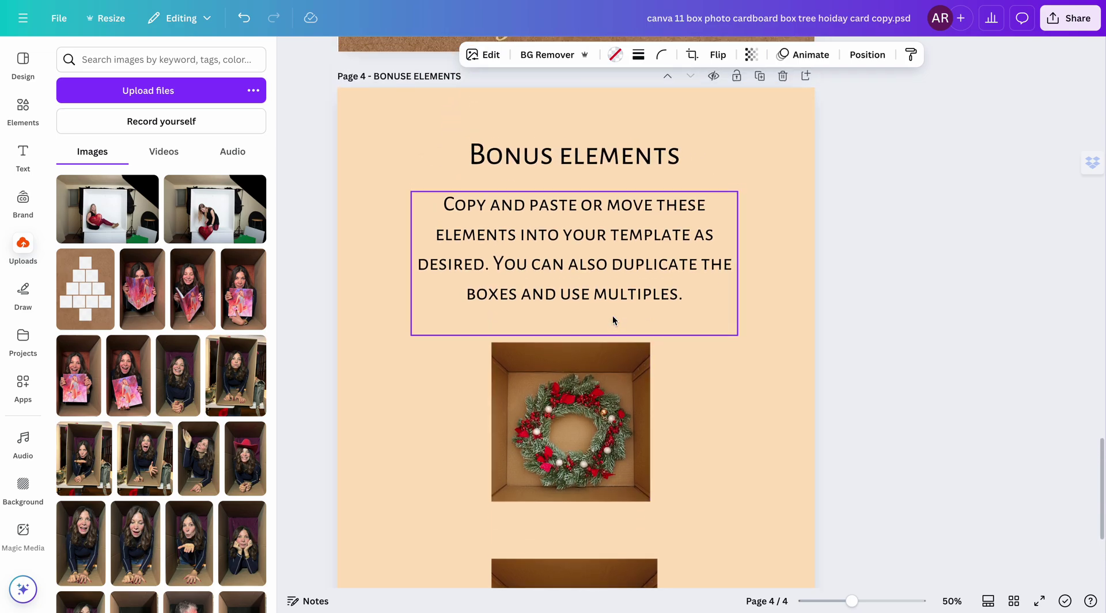
scroll(613, 316, "up", 1)
scroll(613, 316, "down", 4)
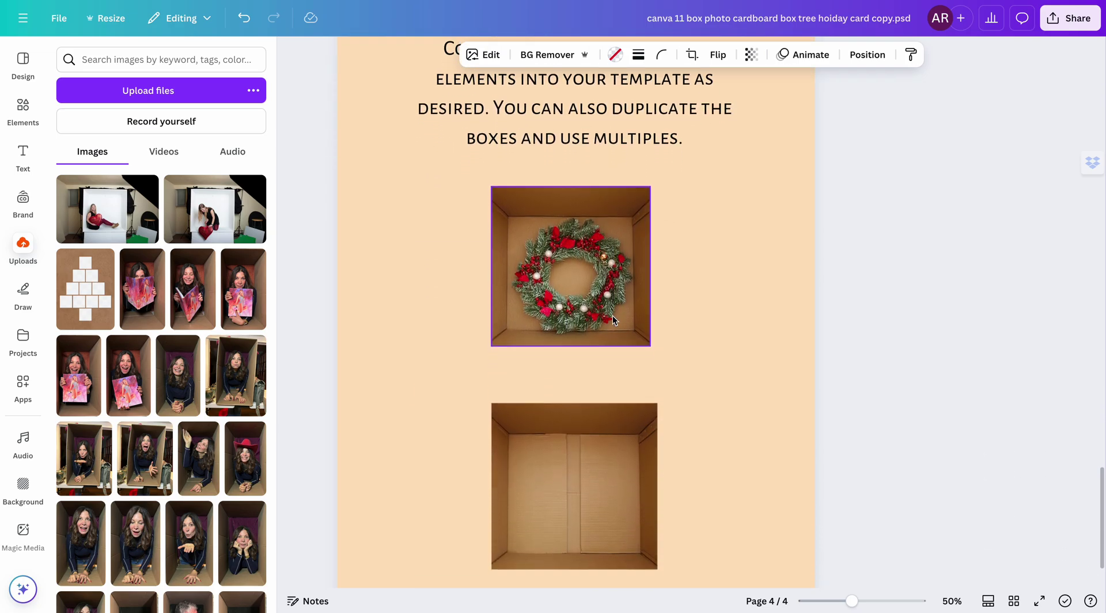
scroll(613, 316, "down", 1)
scroll(613, 316, "up", 2)
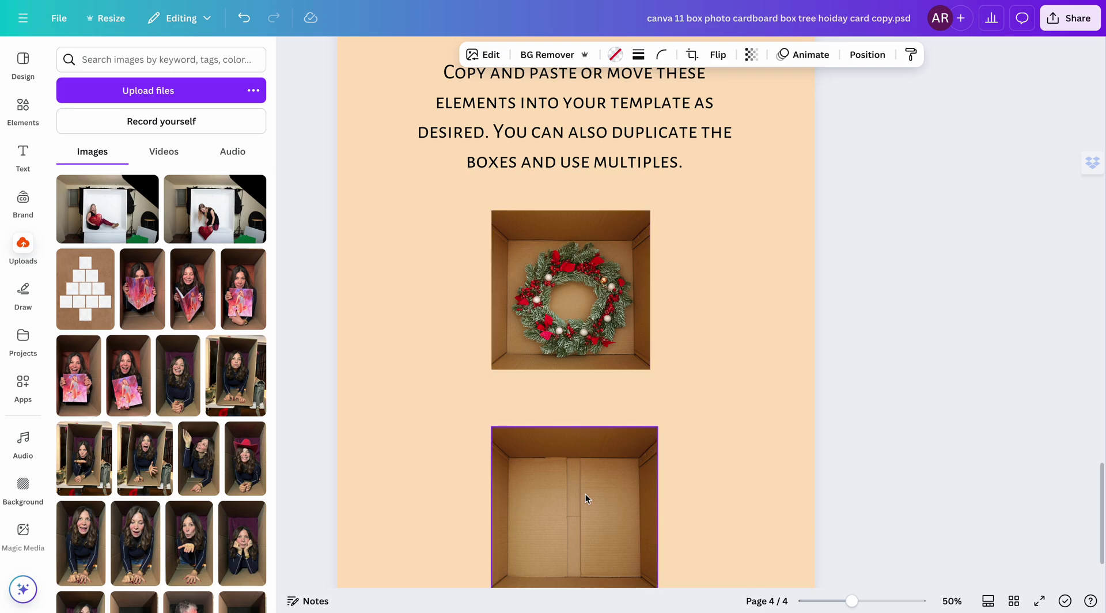
scroll(585, 495, "up", 3)
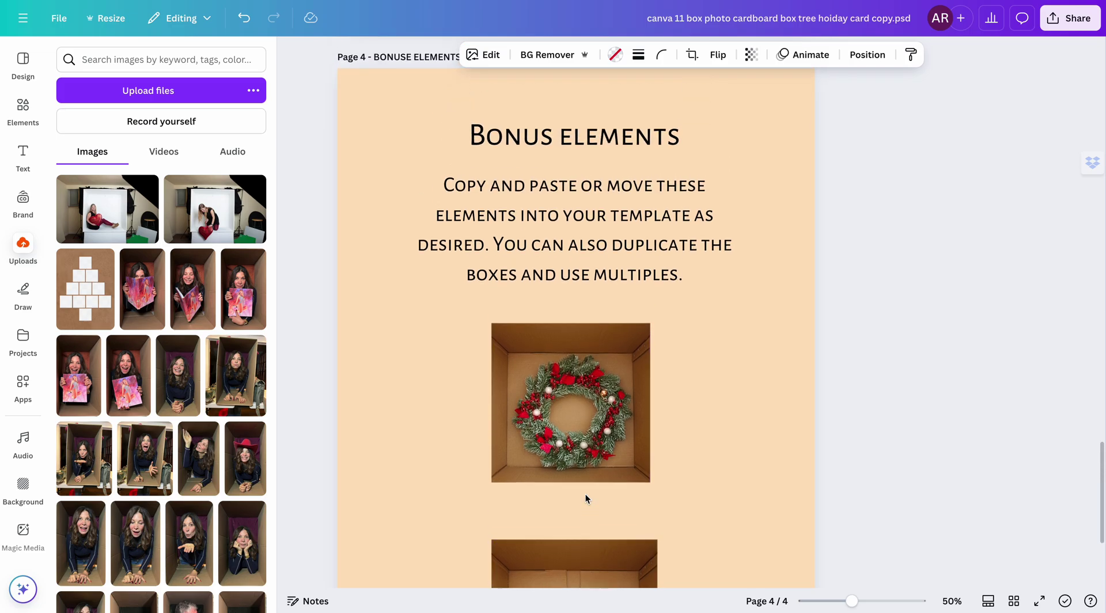
left_click_drag(556, 413, 600, 412)
left_click(658, 295)
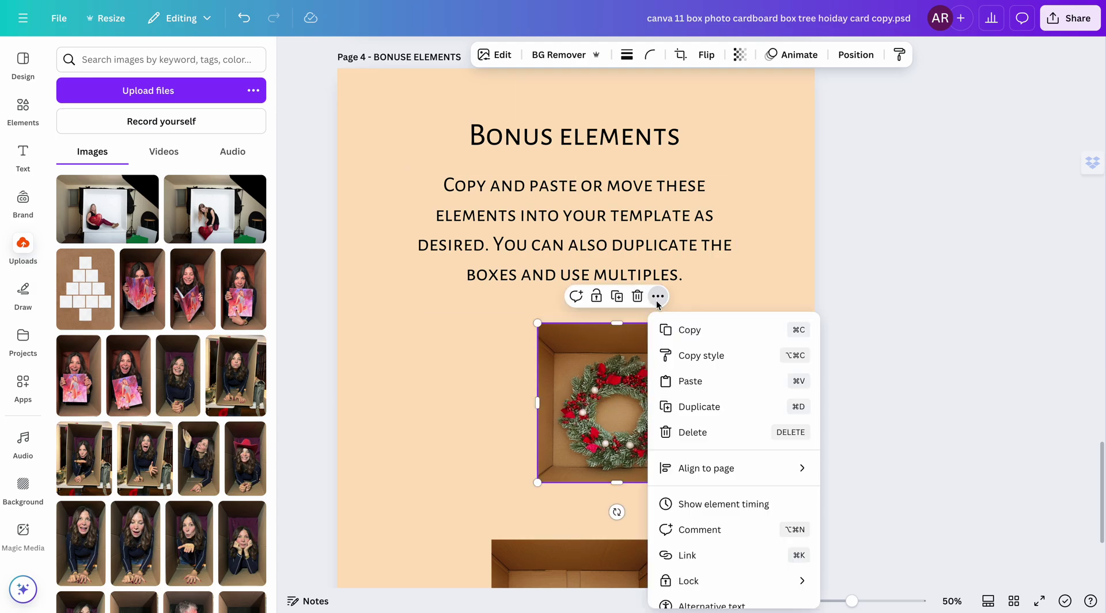
left_click(479, 375)
Step: Move the wreath box left below the instructions and shrink it to about 423×425
scroll(478, 376, "up", 7)
scroll(479, 376, "down", 6)
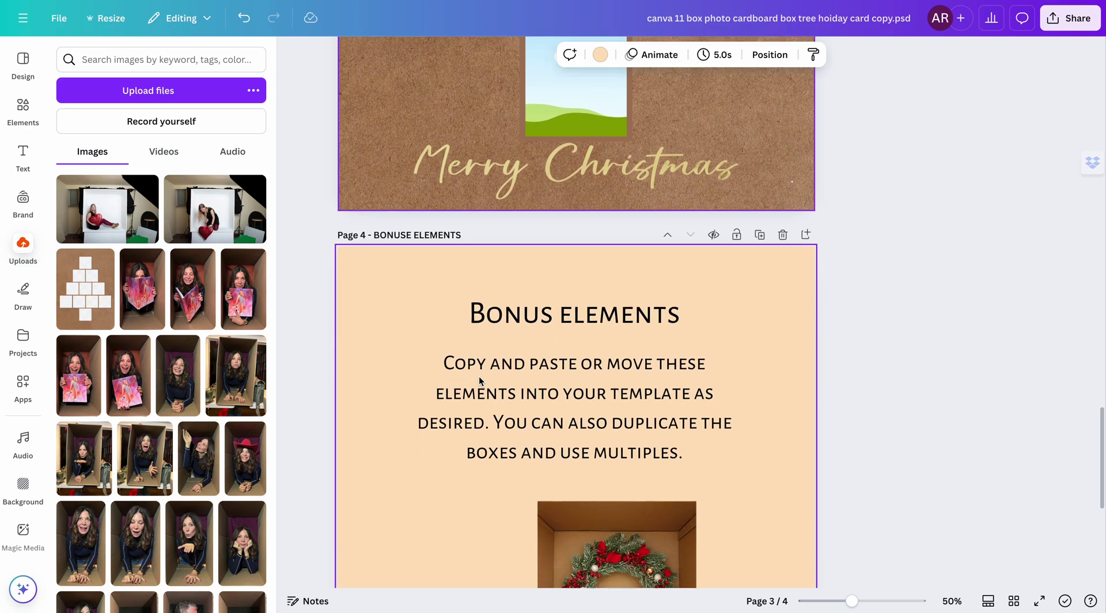
left_click_drag(595, 461, 558, 442)
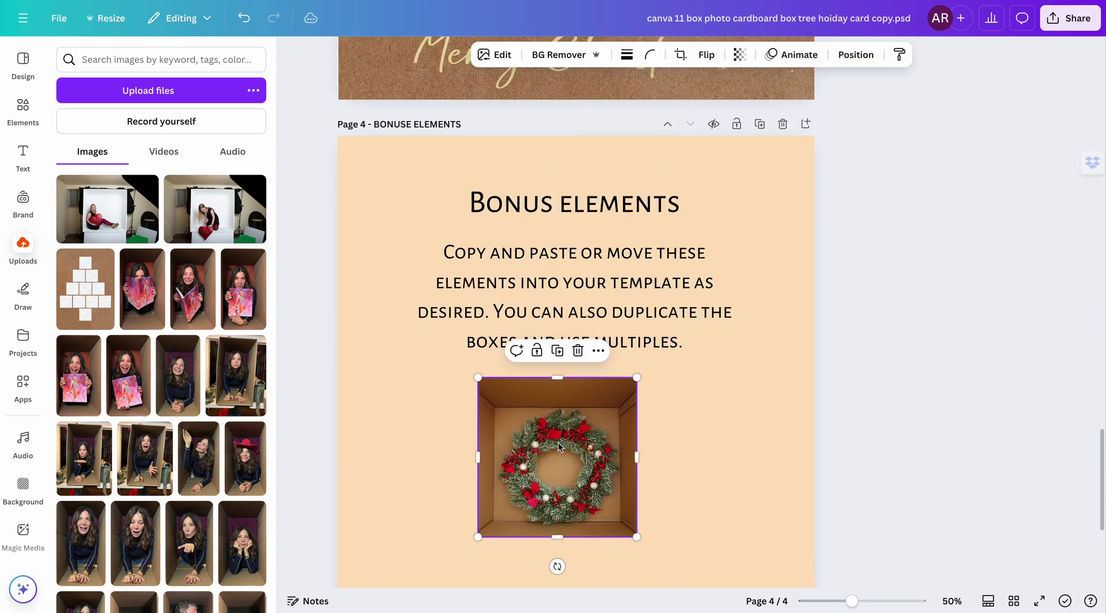
mouse_move(636, 377)
left_mouse_down()
mouse_move(608, 403)
mouse_move(631, 384)
left_mouse_up()
left_click(746, 390)
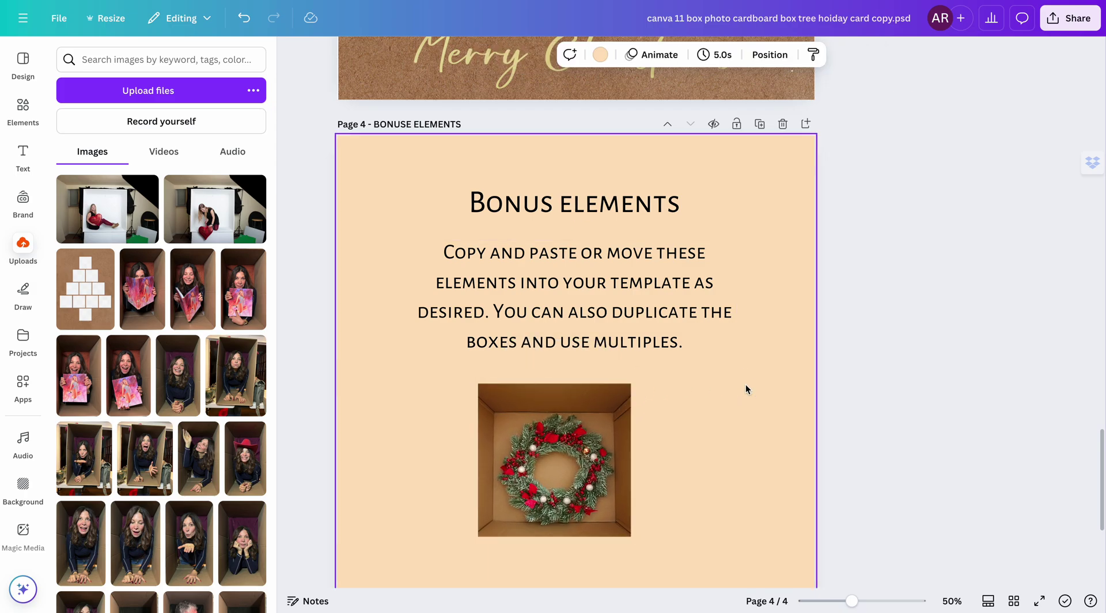